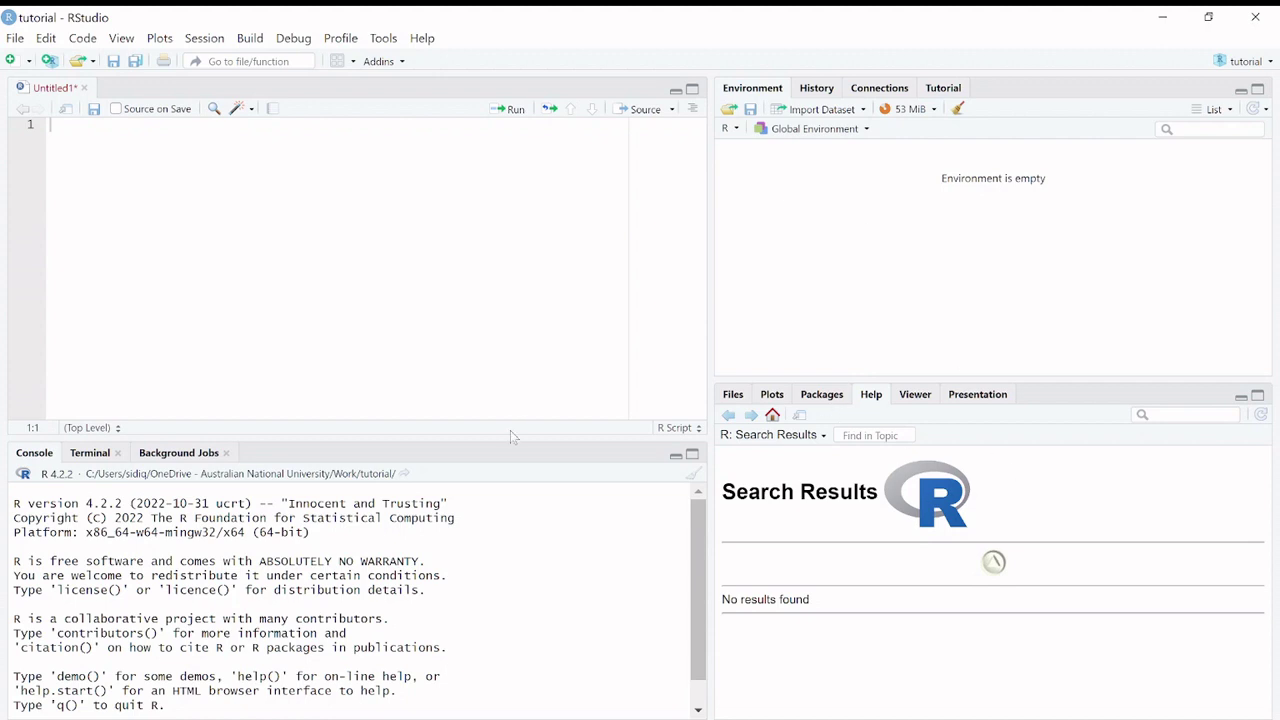
# Make the console pane taller and narrow the source and console column to widen the environment and help column
pyautogui.moveTo(508, 436); pyautogui.dragTo(523, 374)
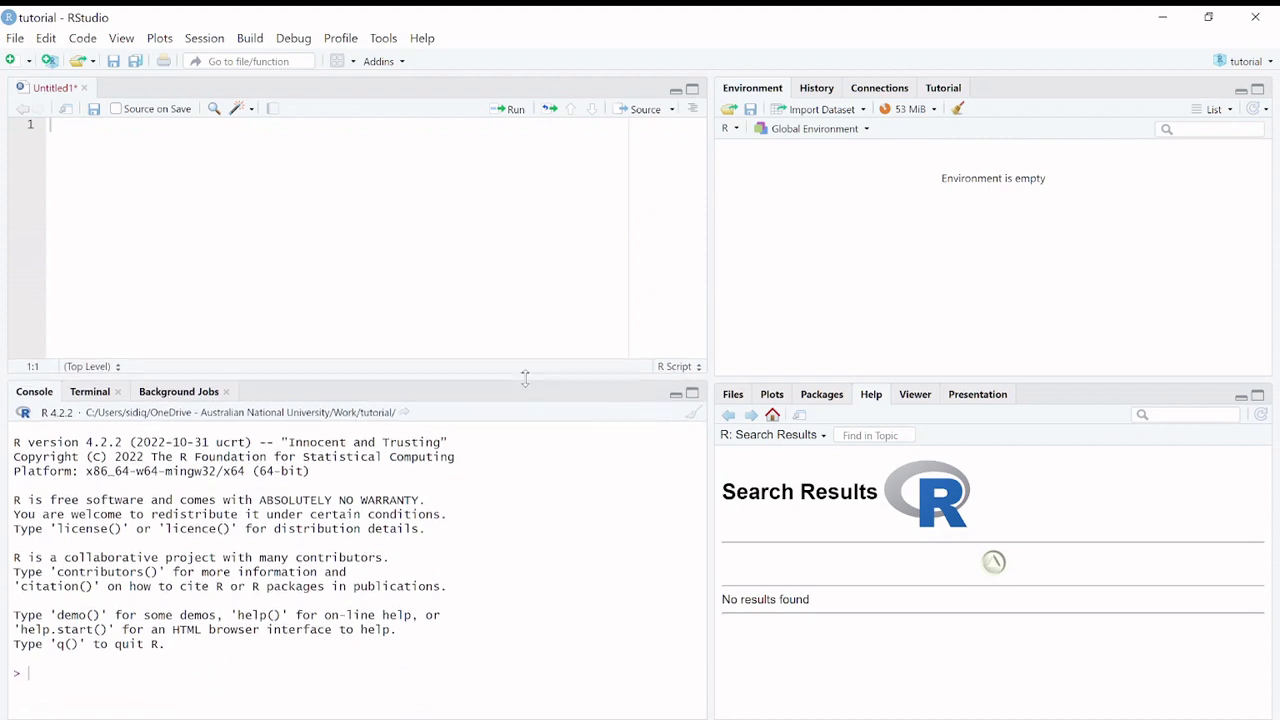
pyautogui.moveTo(711, 274); pyautogui.dragTo(660, 272)
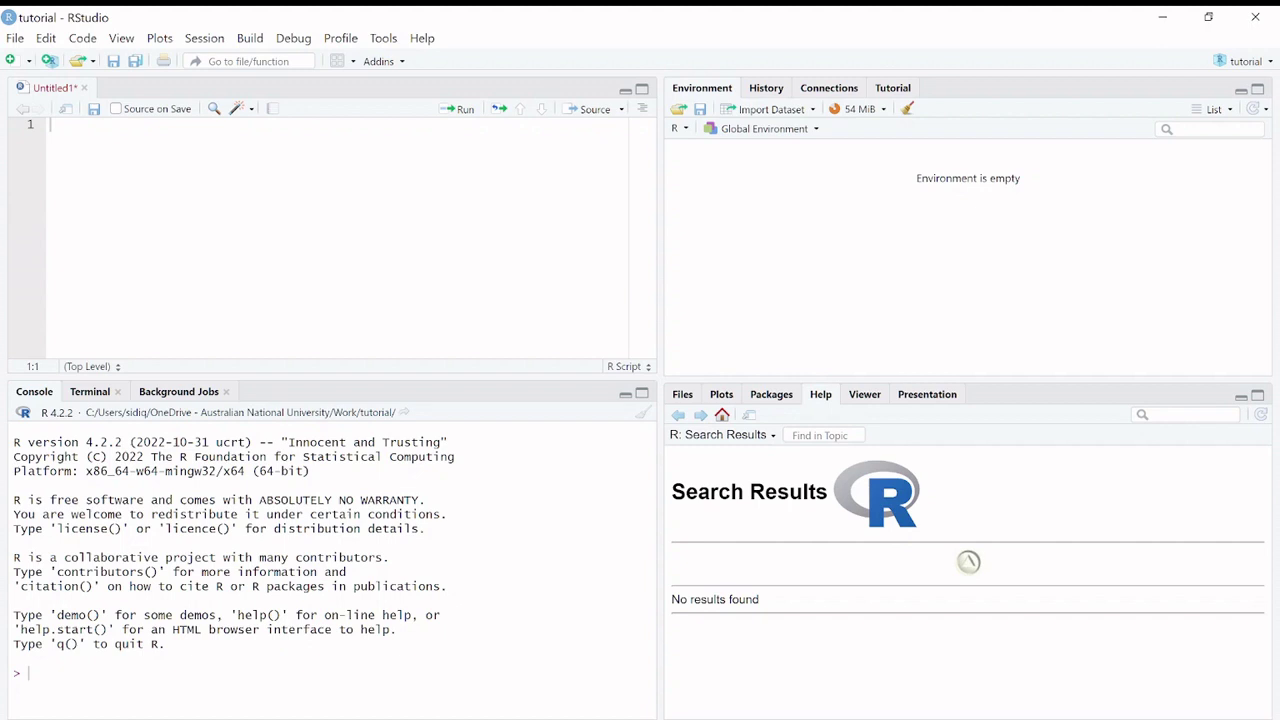
# Enter the test text FGHFHFDGH in the maximized source pane, and try maximizing and restoring the console pane
pyautogui.click(642, 90)
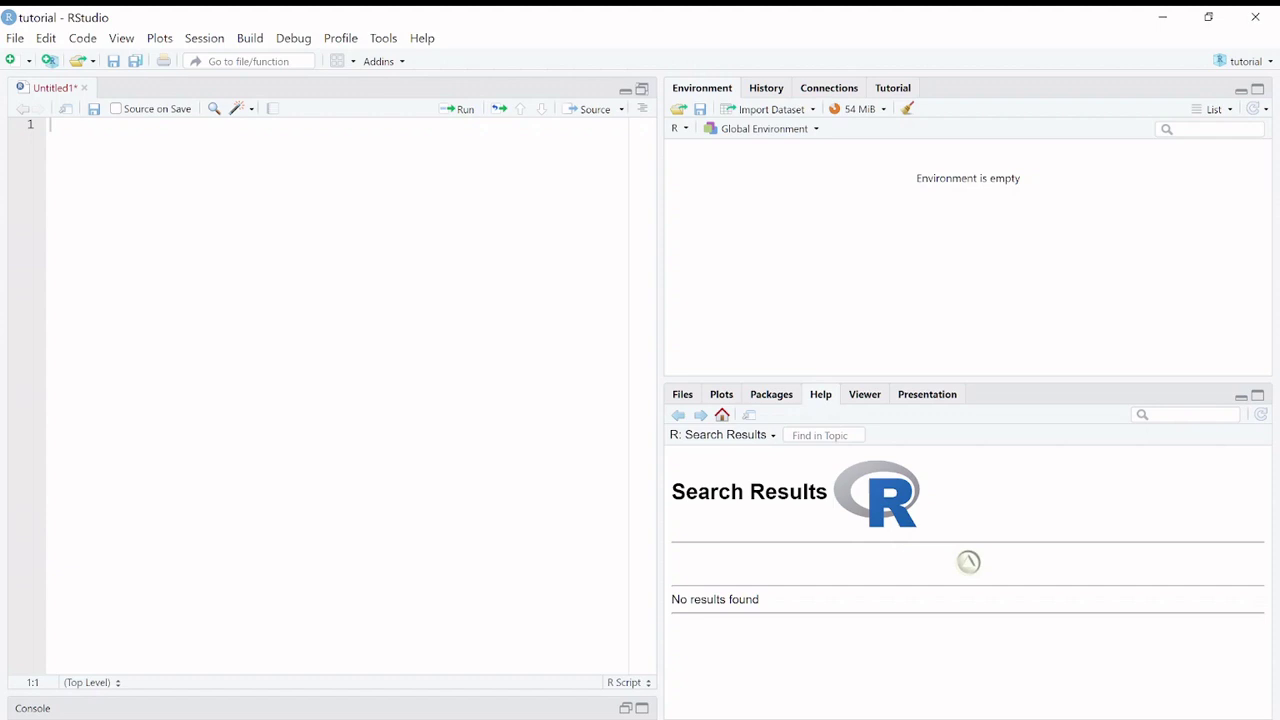
pyautogui.write('FGHFHFDGH')
pyautogui.click(642, 89)
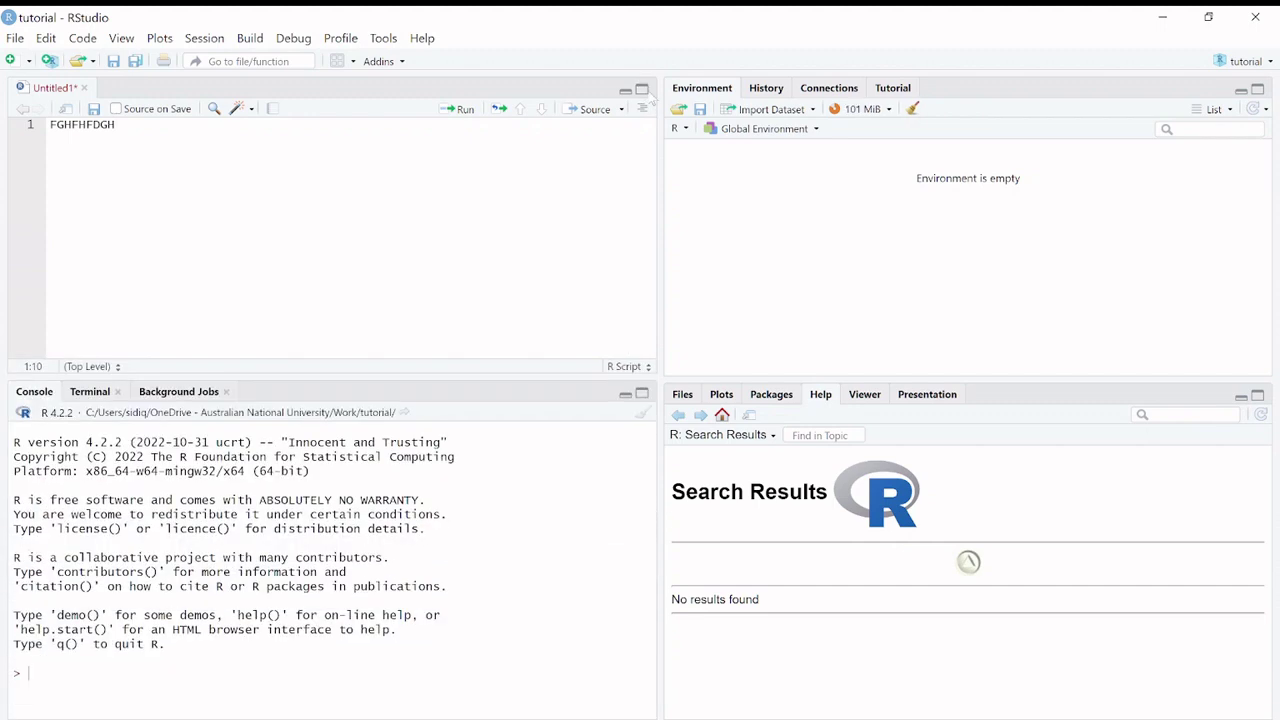
pyautogui.click(642, 393)
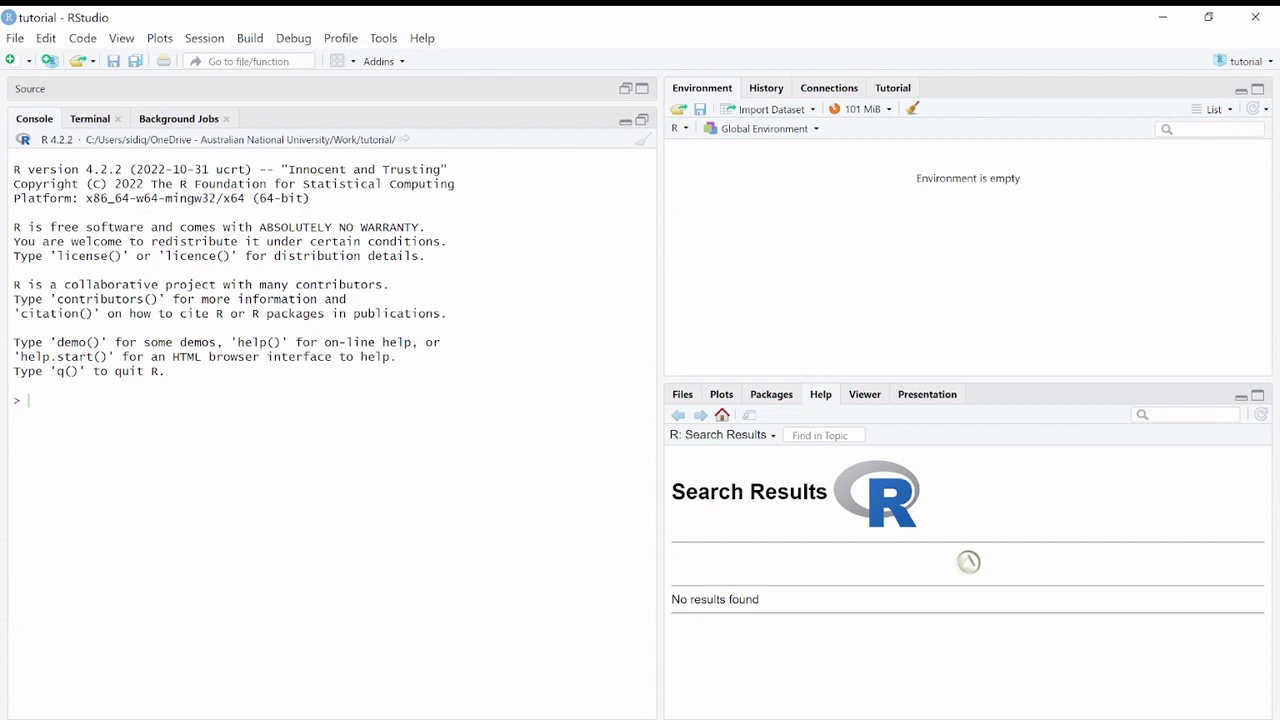
pyautogui.click(642, 120)
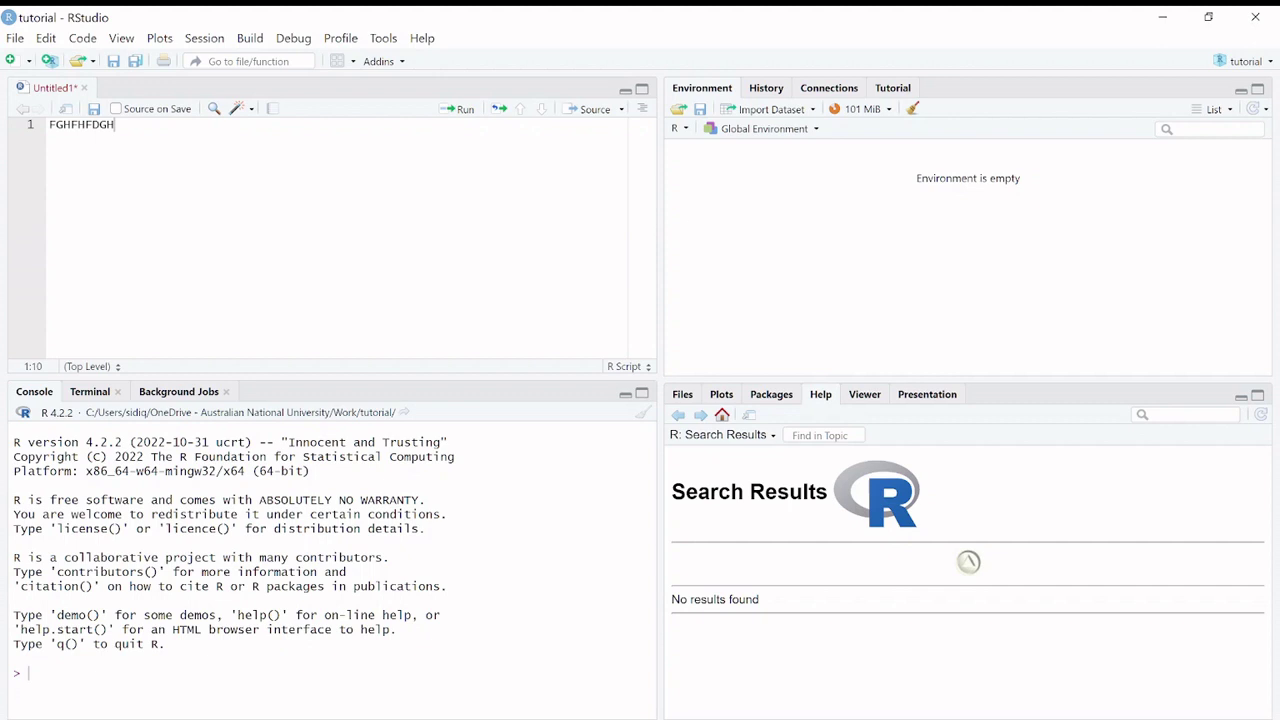
# Narrow the source and console column to slightly under half the window width, and leave both panes restored to their split layout
pyautogui.moveTo(663, 229); pyautogui.dragTo(834, 235)
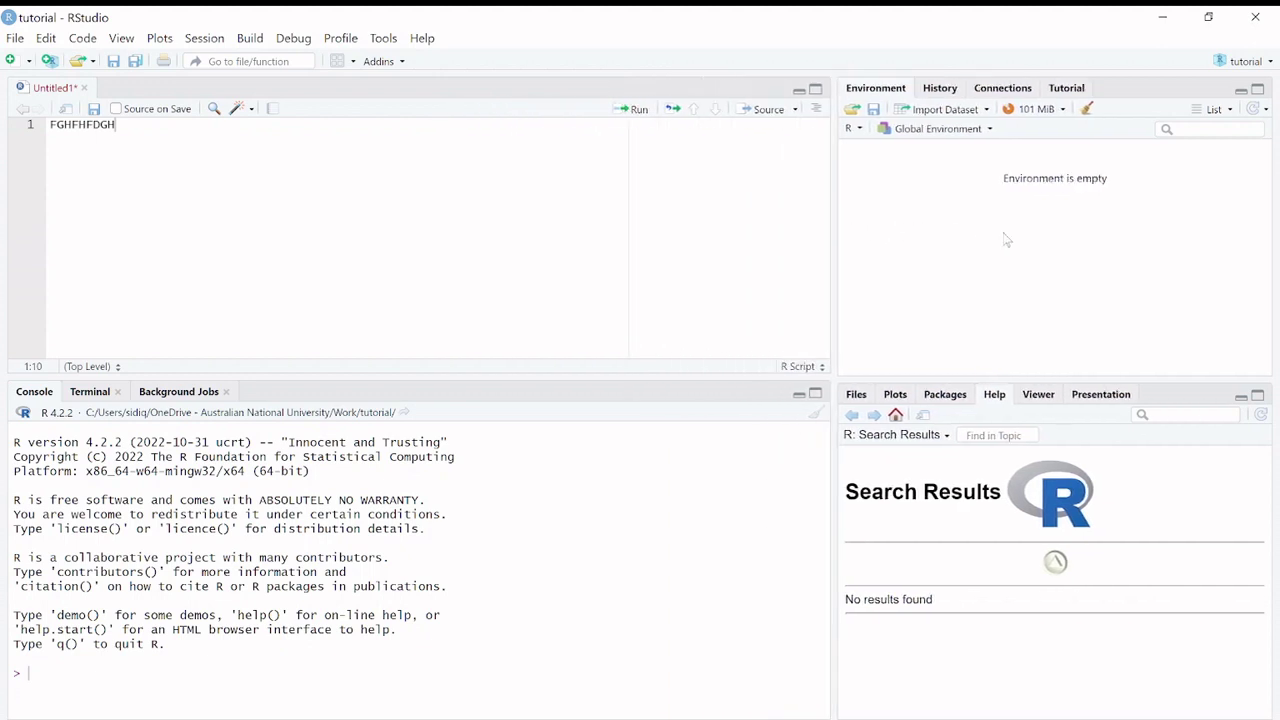
pyautogui.moveTo(1005, 238); pyautogui.dragTo(687, 252)
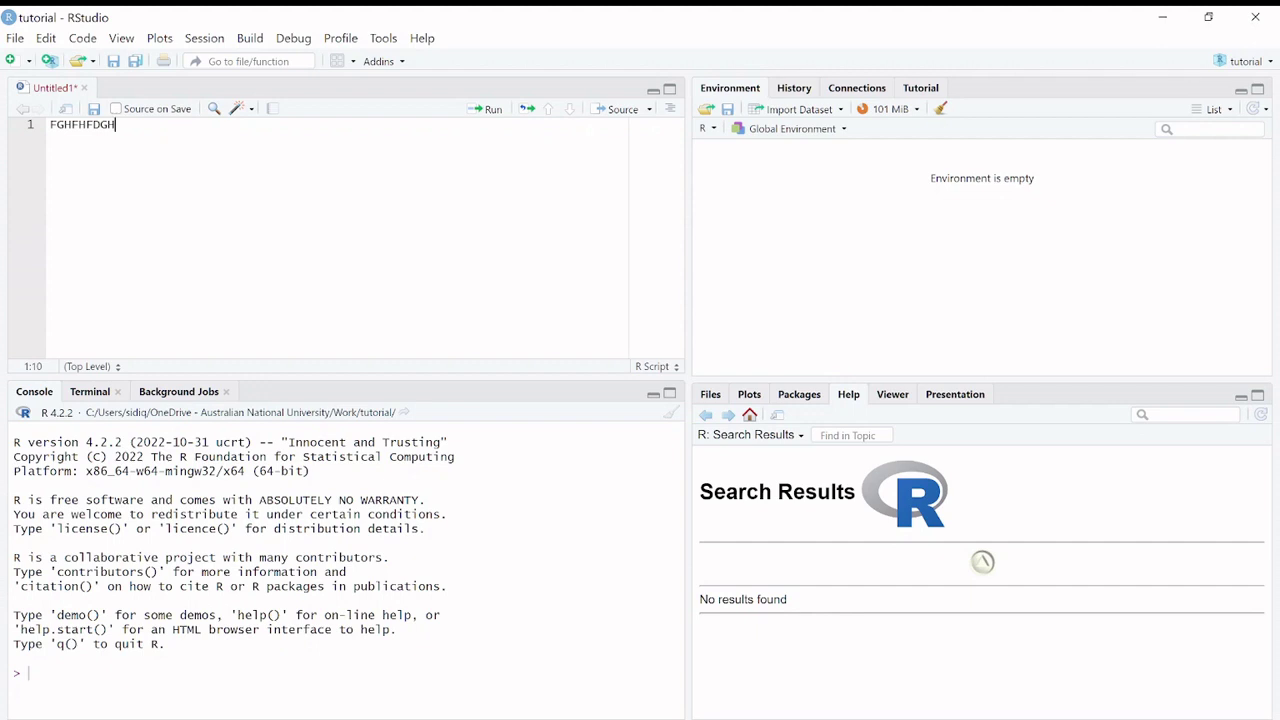
pyautogui.click(670, 89)
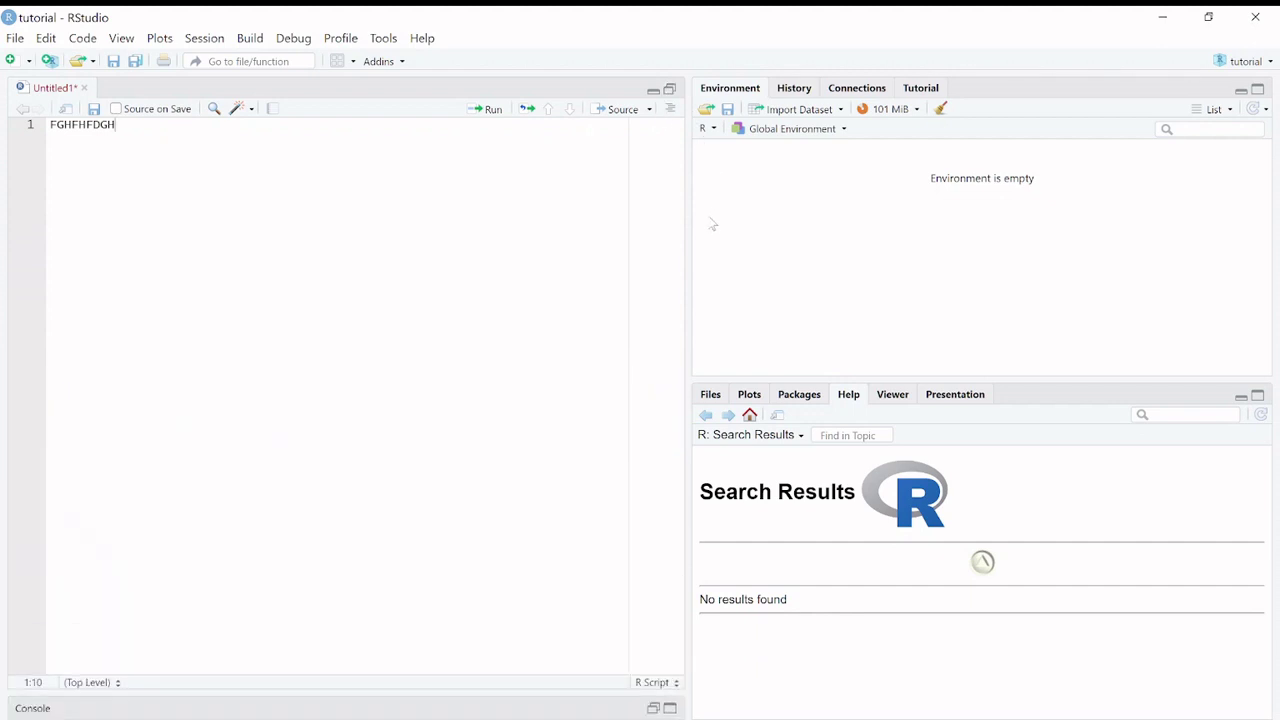
pyautogui.moveTo(689, 236); pyautogui.dragTo(592, 270)
pyautogui.click(574, 708)
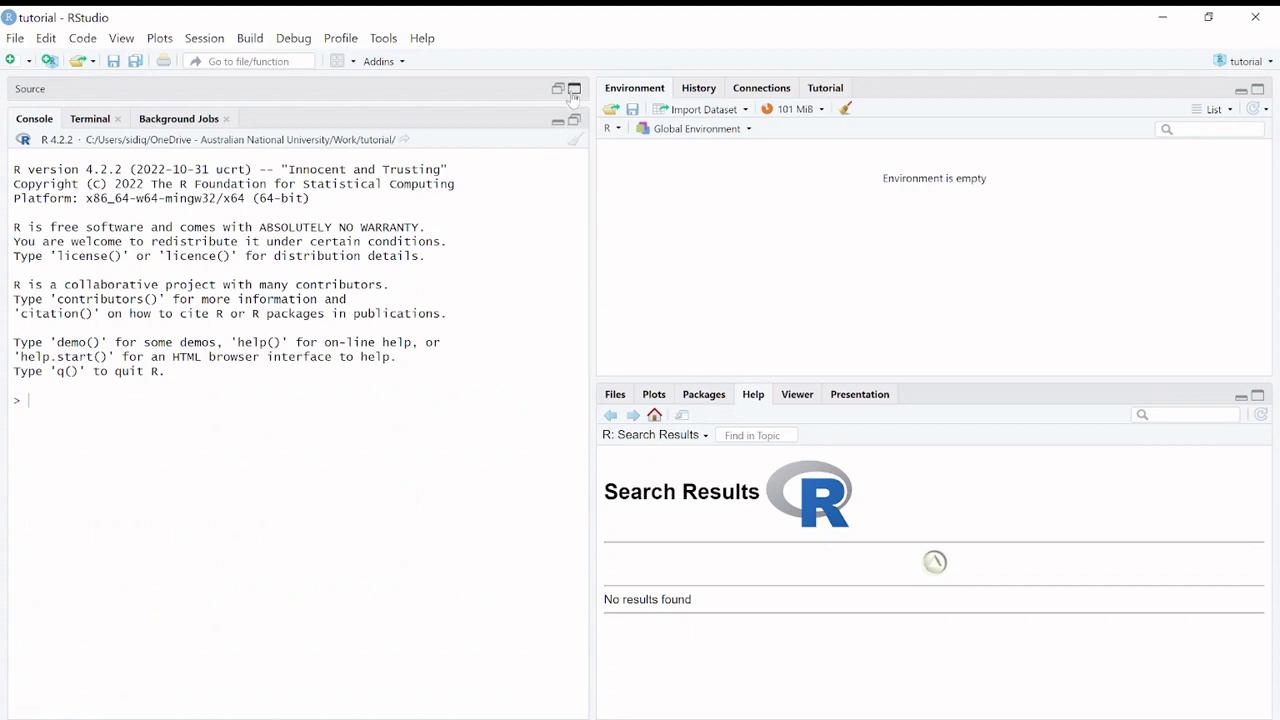
pyautogui.click(574, 91)
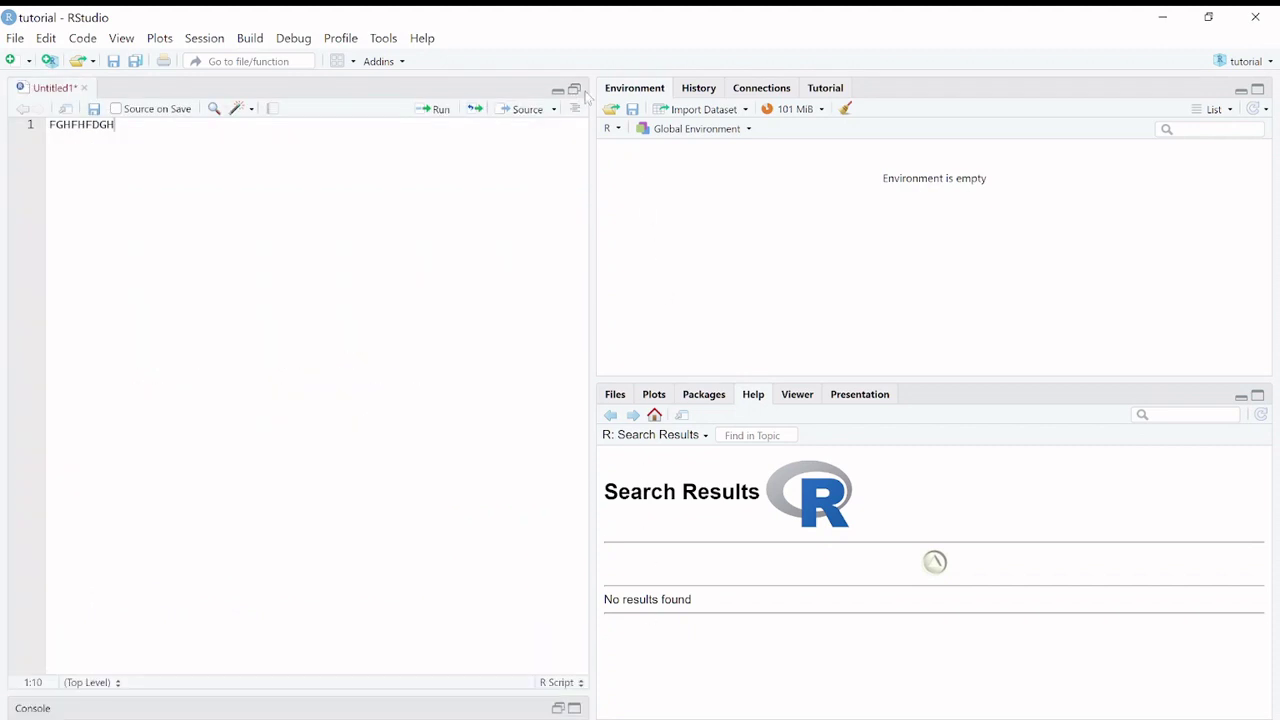
pyautogui.click(575, 91)
pyautogui.click(575, 91)
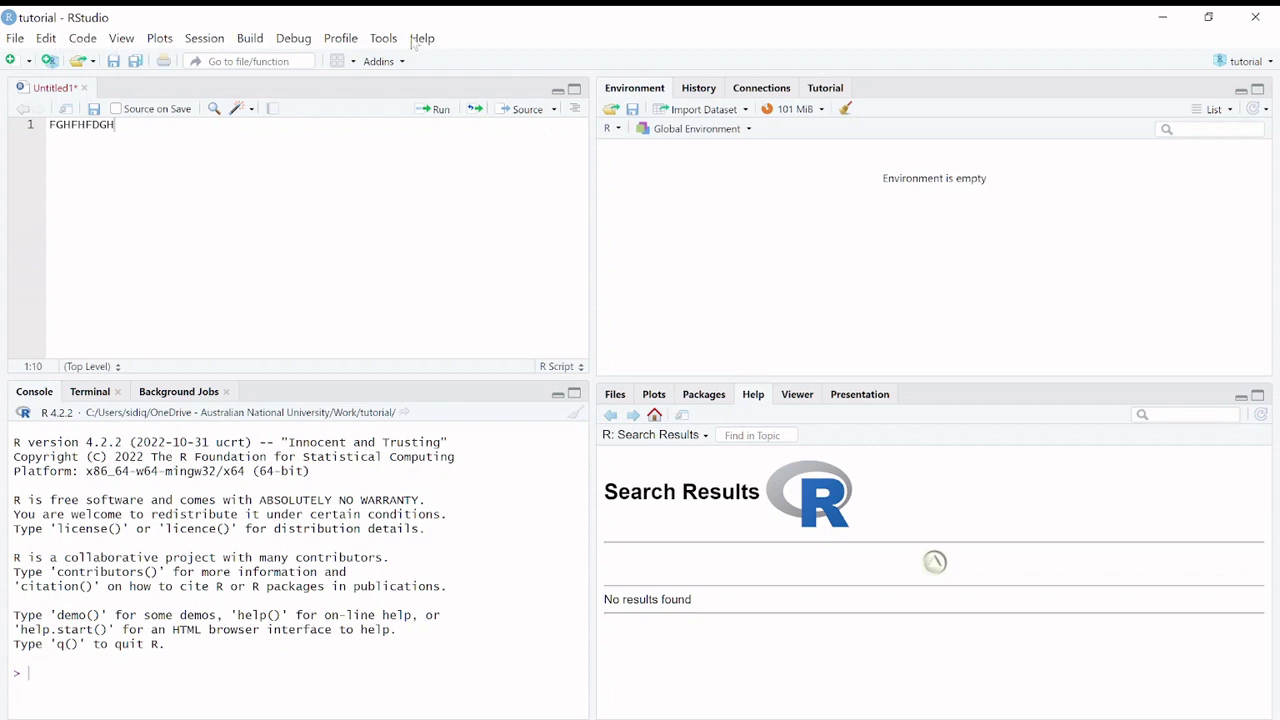
pyautogui.click(15, 40)
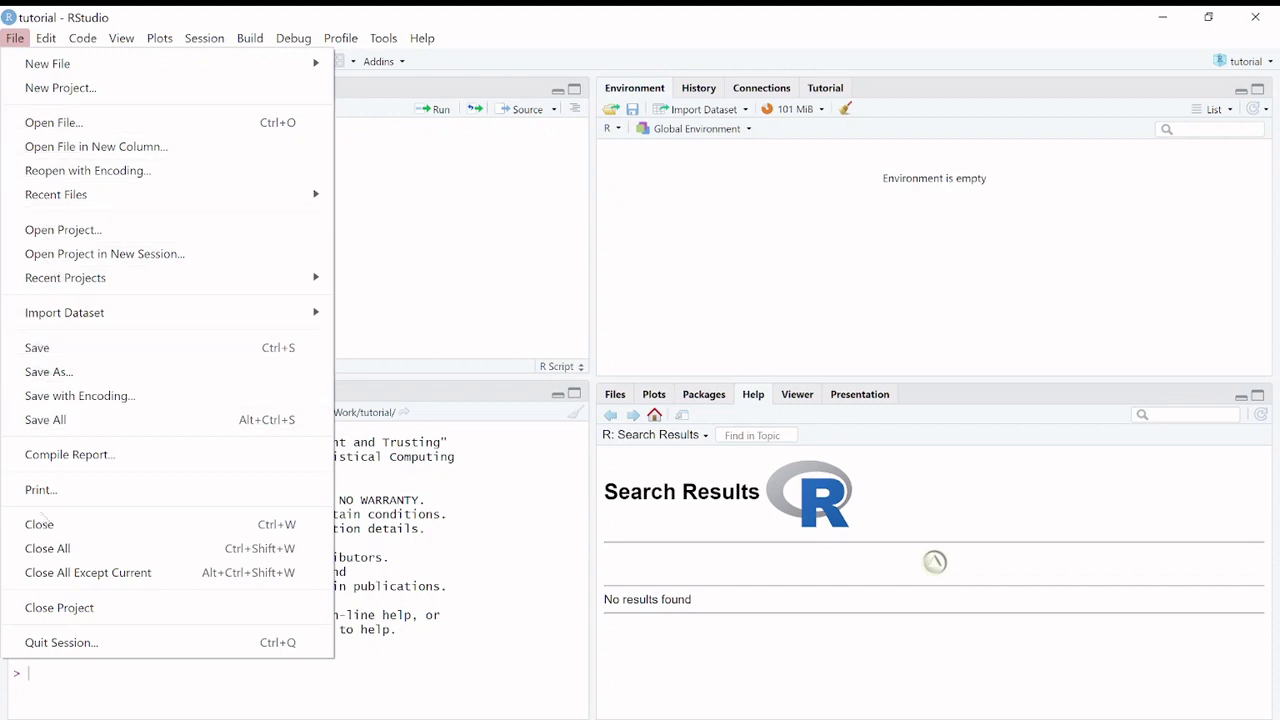
pyautogui.click(18, 38)
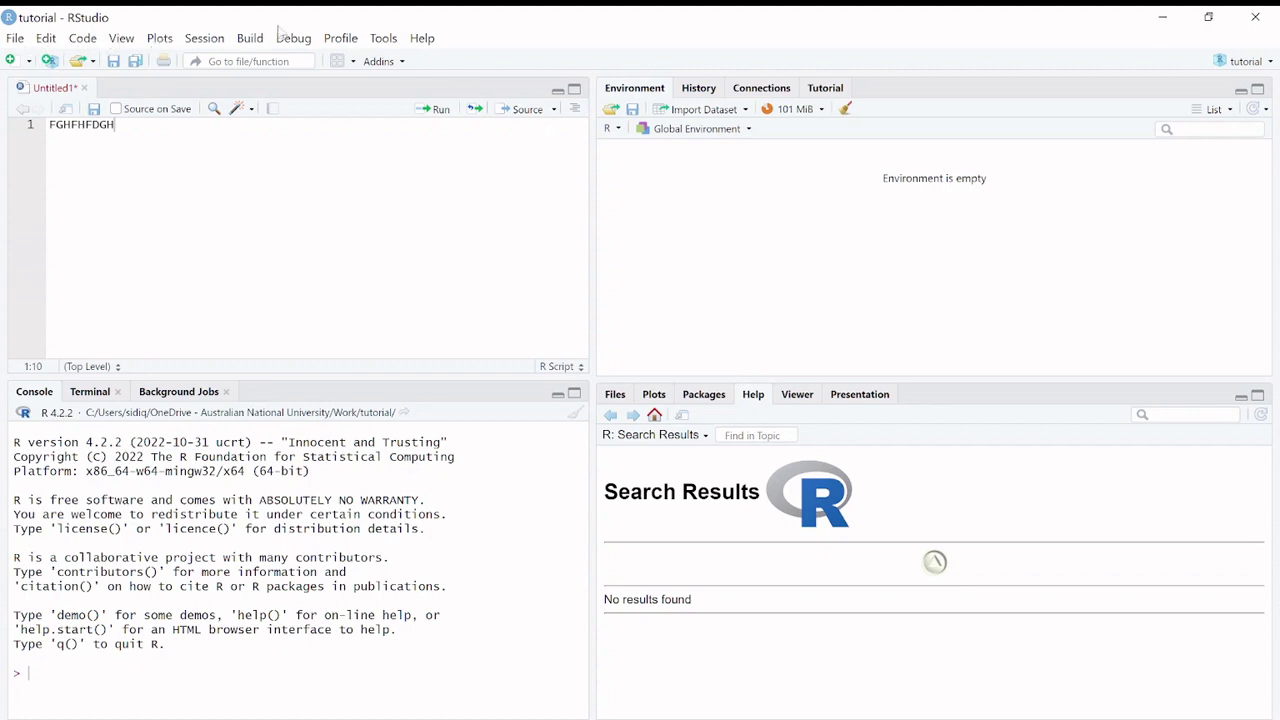
pyautogui.click(424, 40)
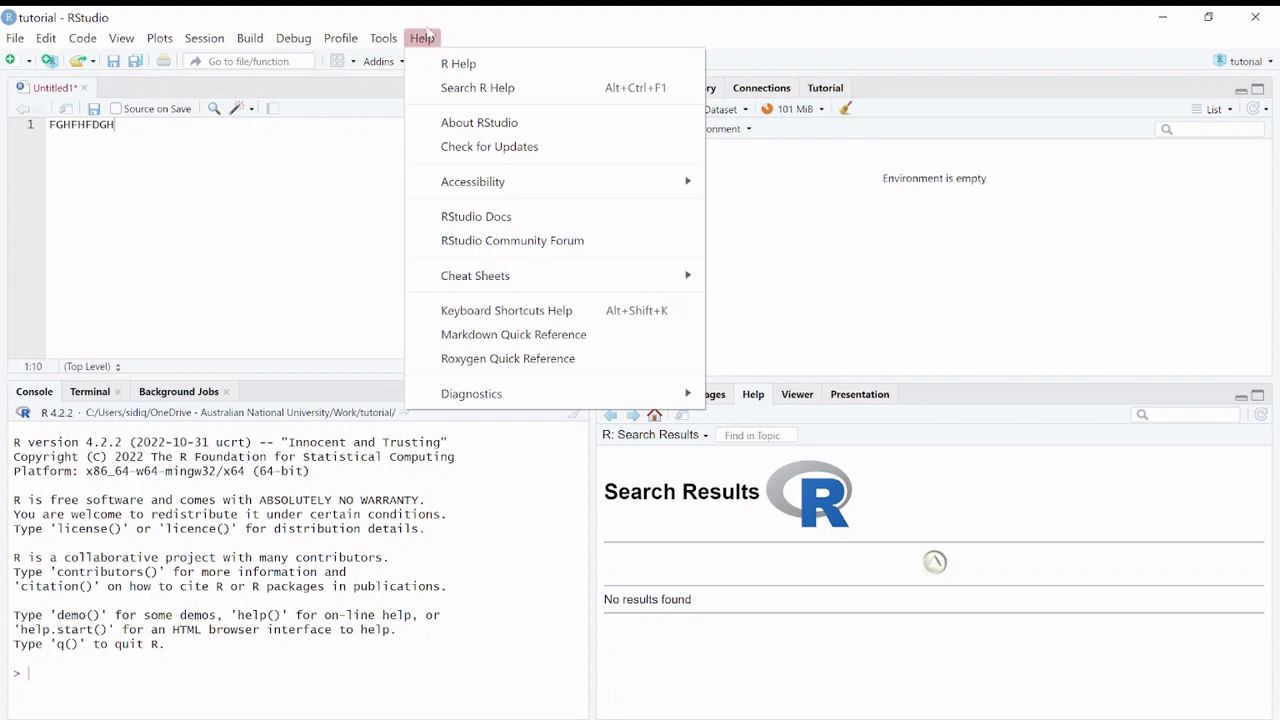
pyautogui.press('Escape')
pyautogui.press('Escape')
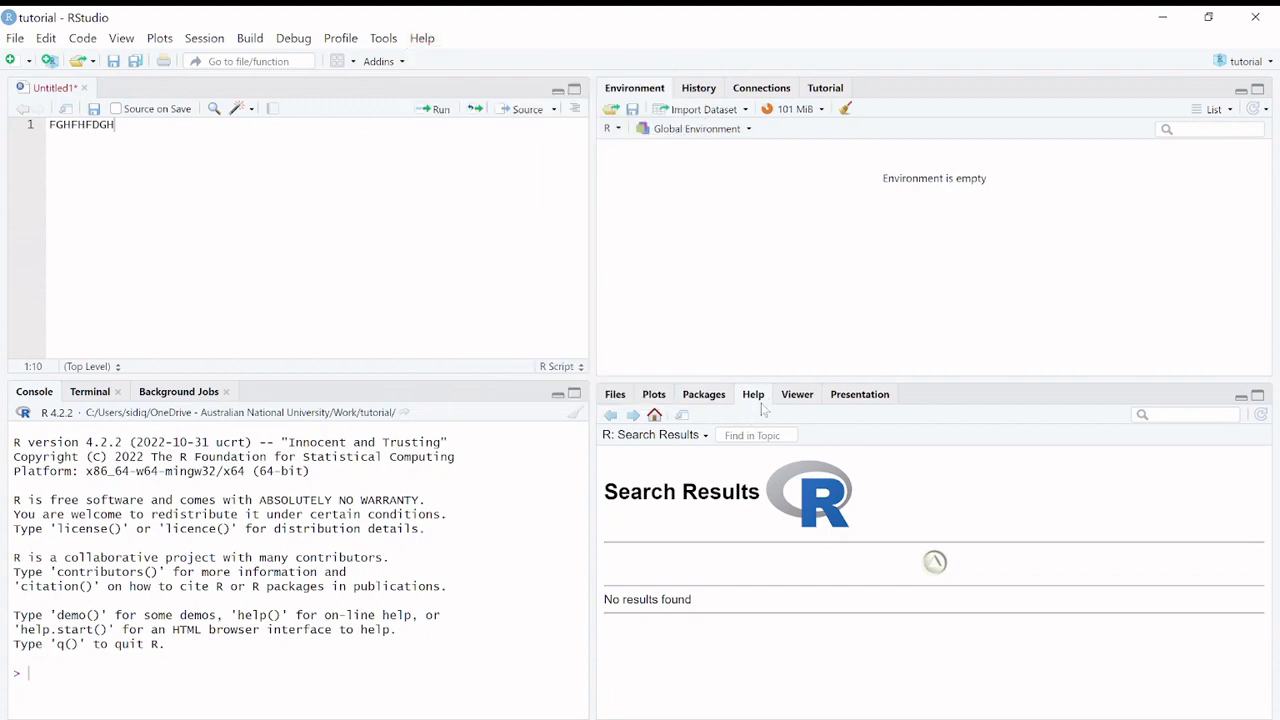
pyautogui.click(423, 40)
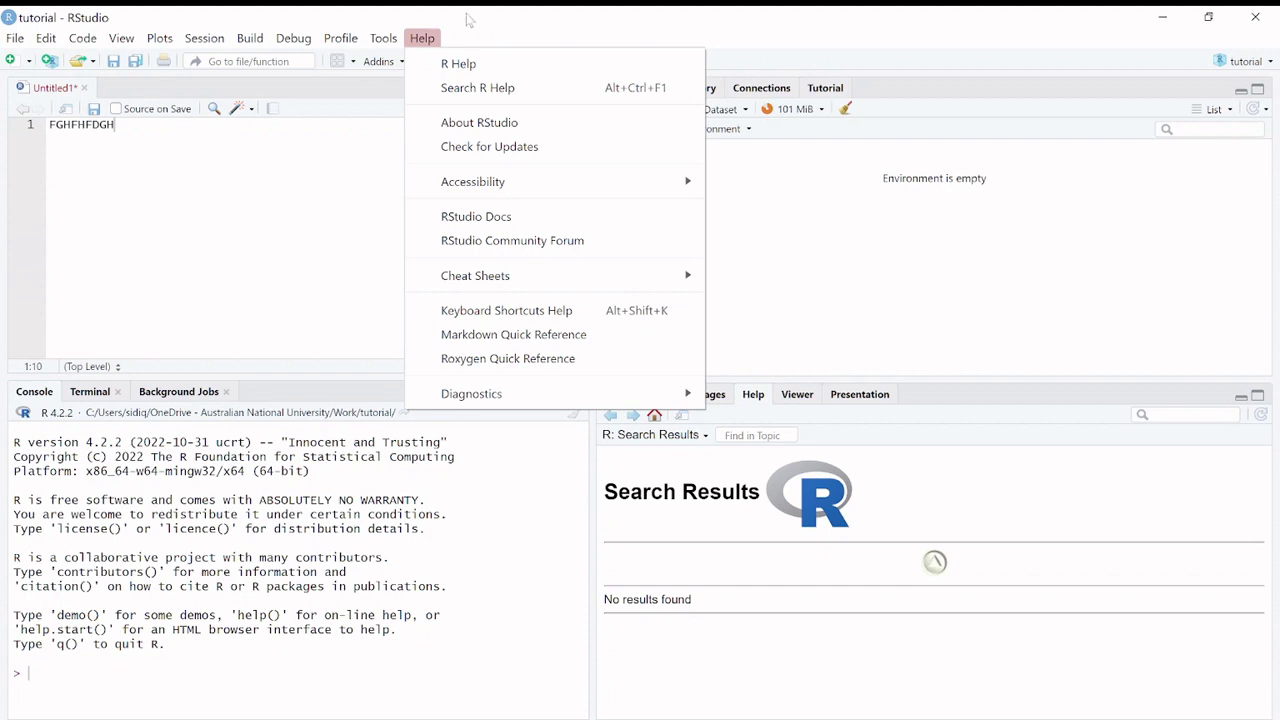
pyautogui.click(466, 20)
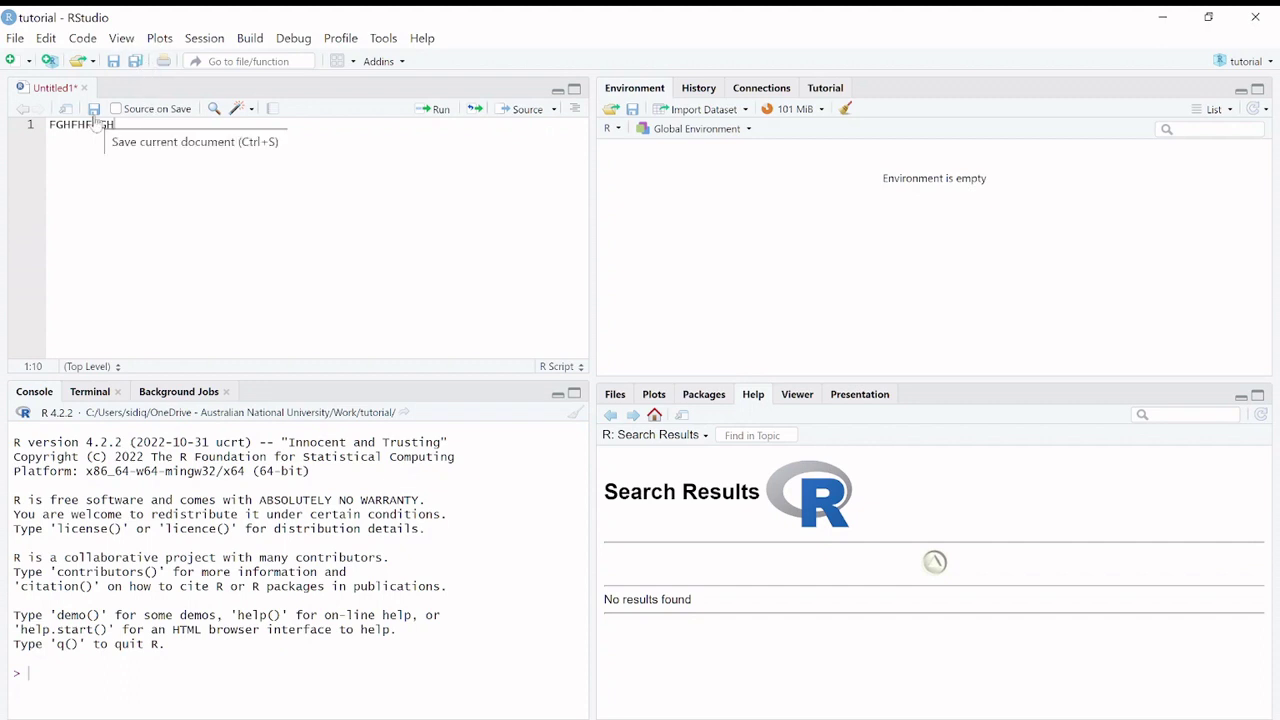
pyautogui.click(17, 41)
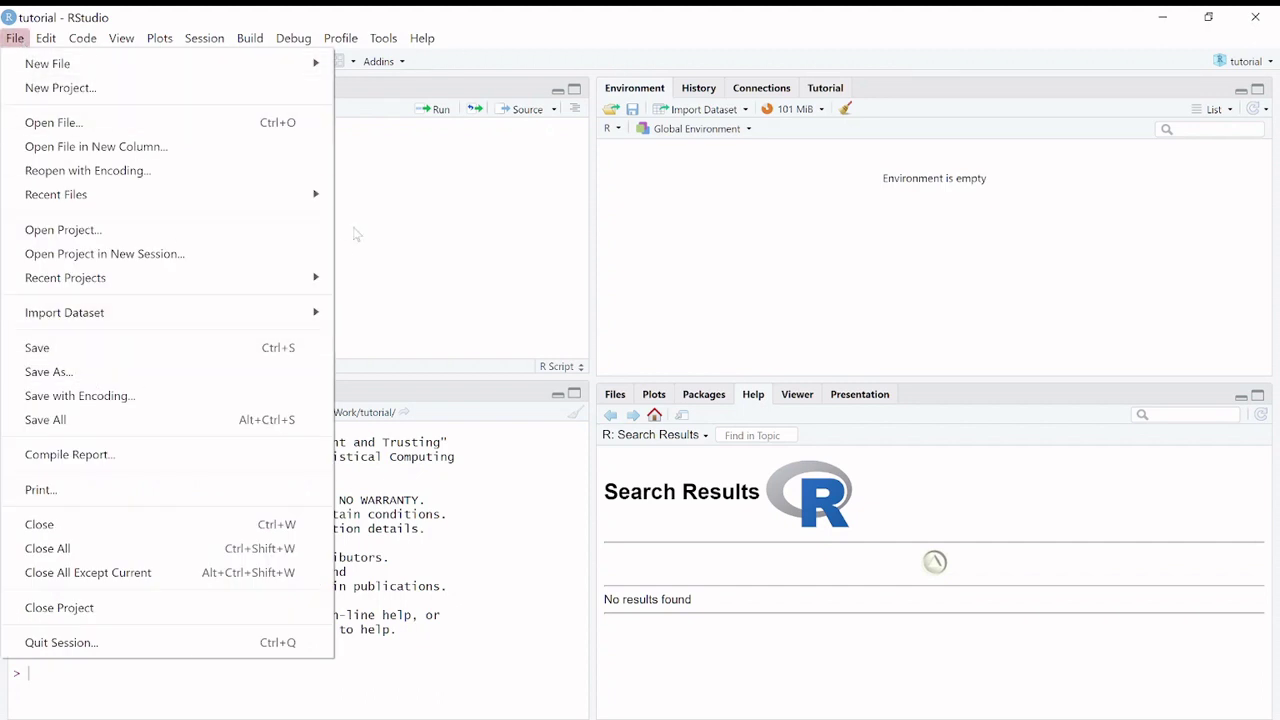
pyautogui.click(378, 196)
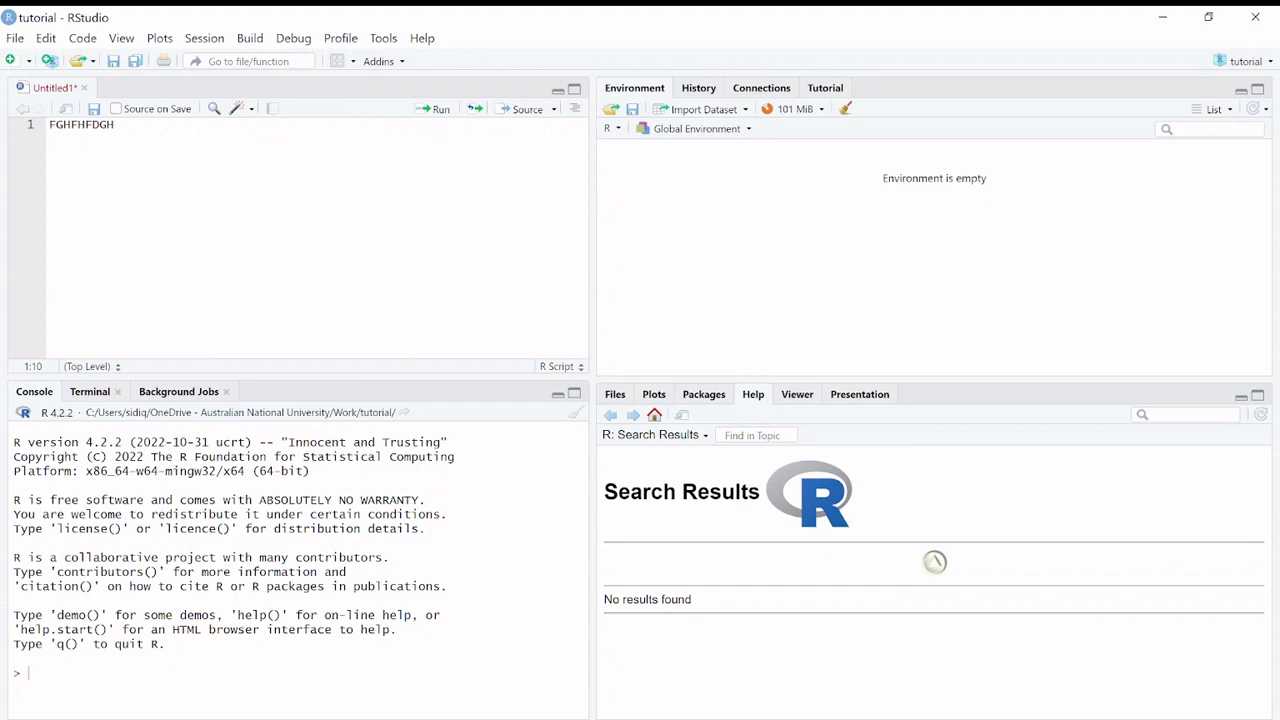
# Delete the test text FGHFHFDGH from line 1 of the untitled script
pyautogui.hotkey('shift', 'Left')
pyautogui.hotkey('shift', 'Left')
pyautogui.hotkey('shift', 'Left')
pyautogui.hotkey('shift', 'Left')
pyautogui.hotkey('shift', 'Left')
pyautogui.hotkey('shift', 'Left')
pyautogui.hotkey('shift', 'Left')
pyautogui.hotkey('shift', 'Left')
pyautogui.hotkey('shift', 'Left')
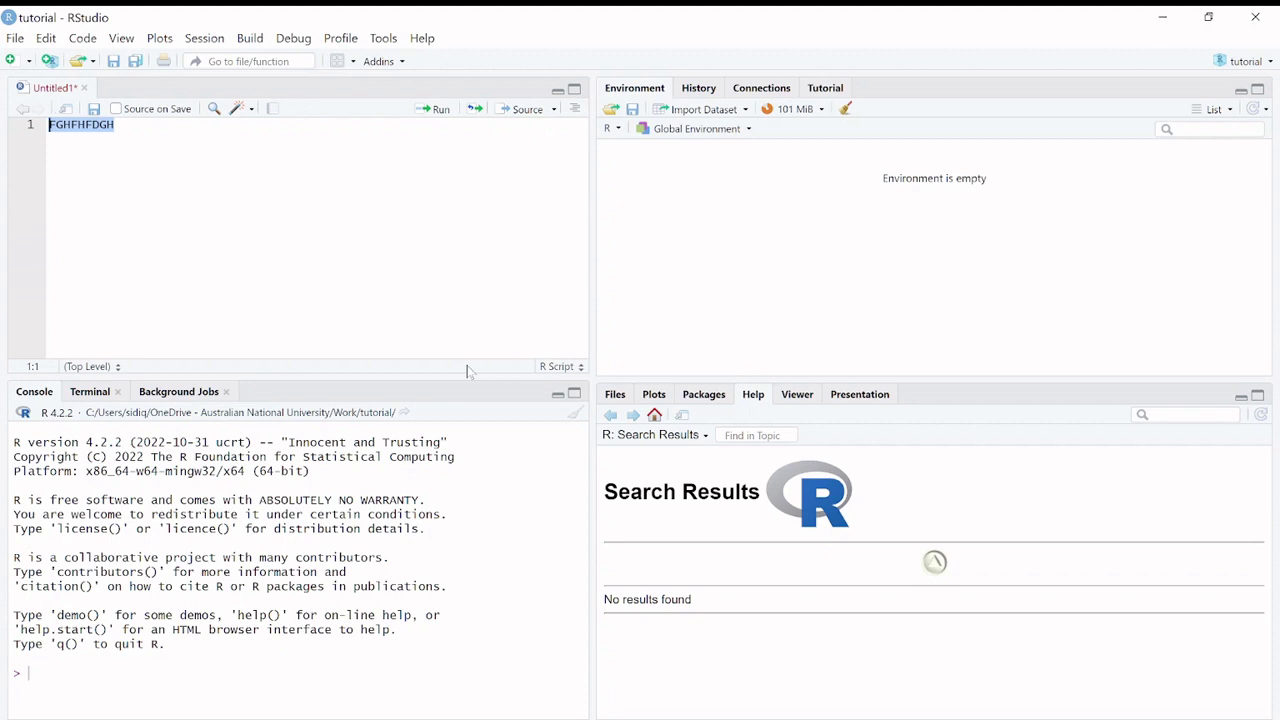
pyautogui.click(115, 125)
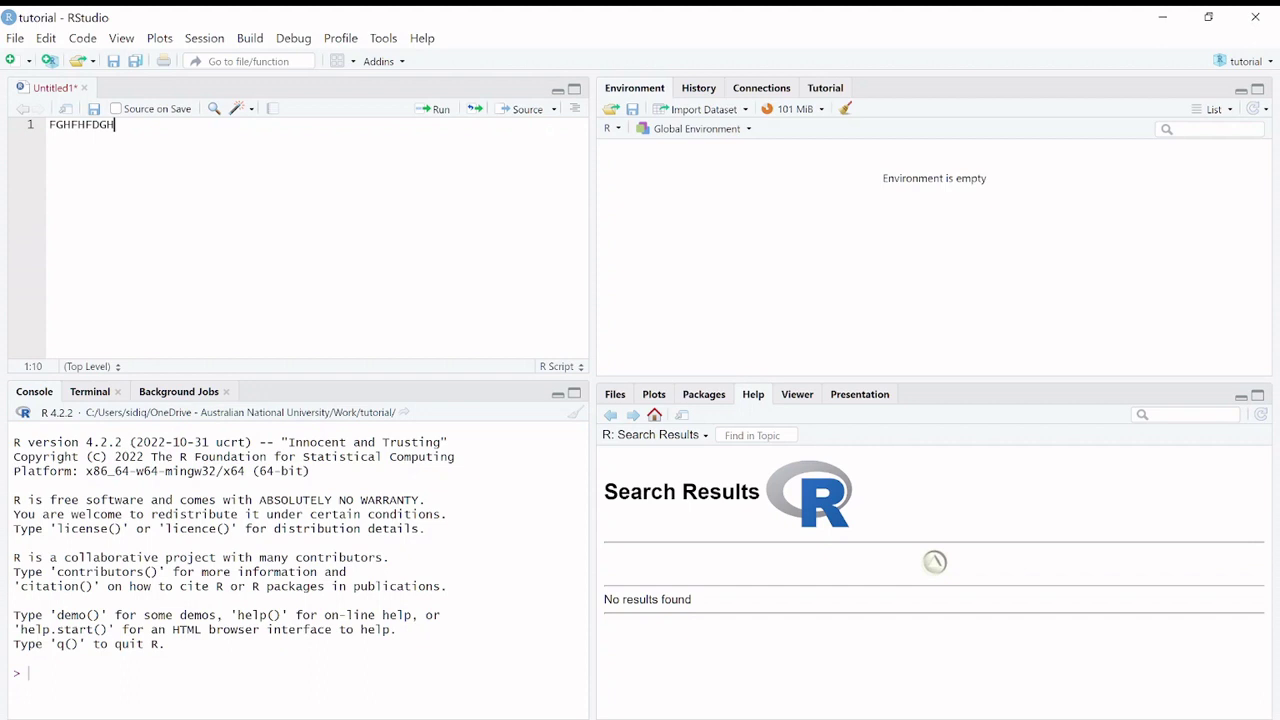
pyautogui.moveTo(115, 125); pyautogui.dragTo(50, 127)
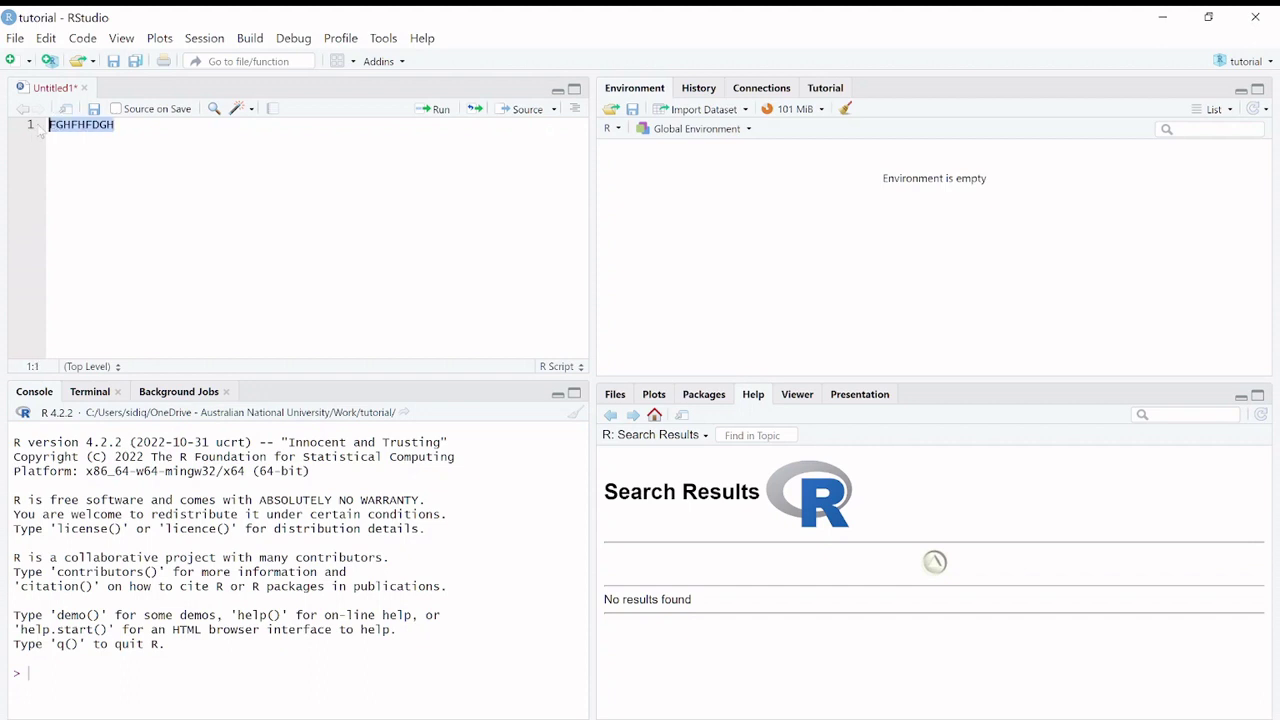
pyautogui.press('BackSpace')
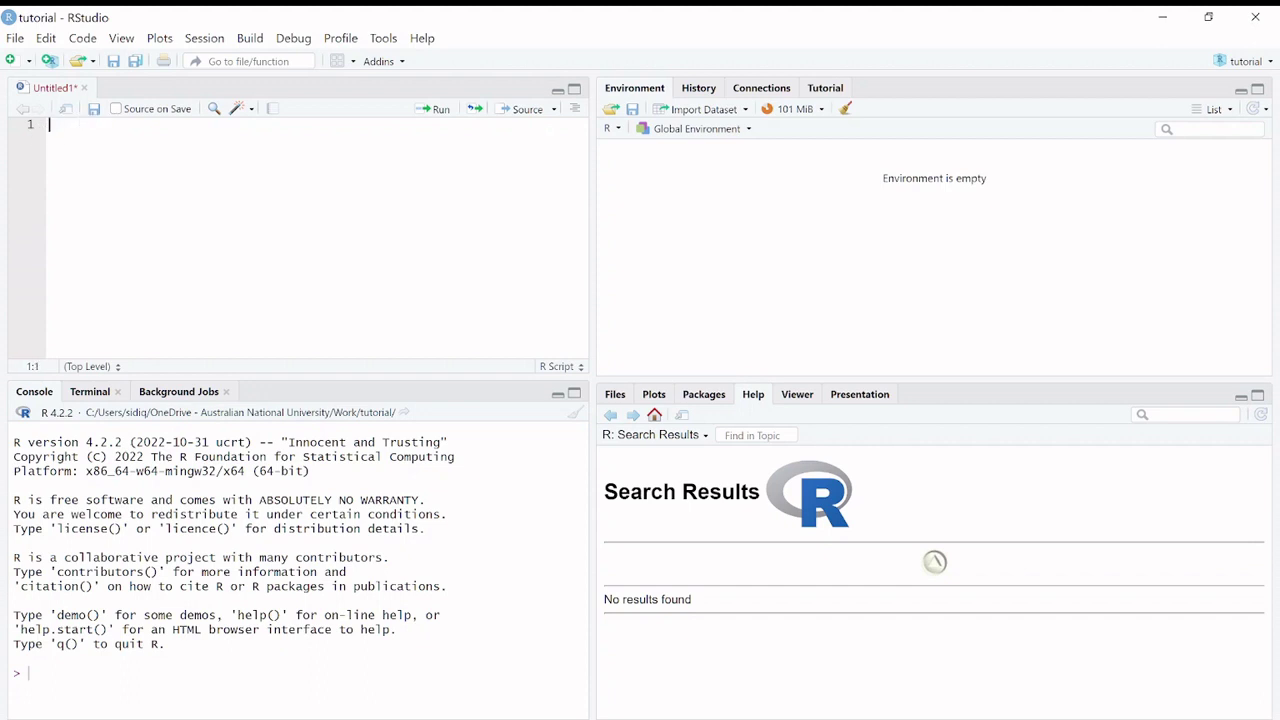
# View the list of installed packages and the plots area
pyautogui.click(708, 396)
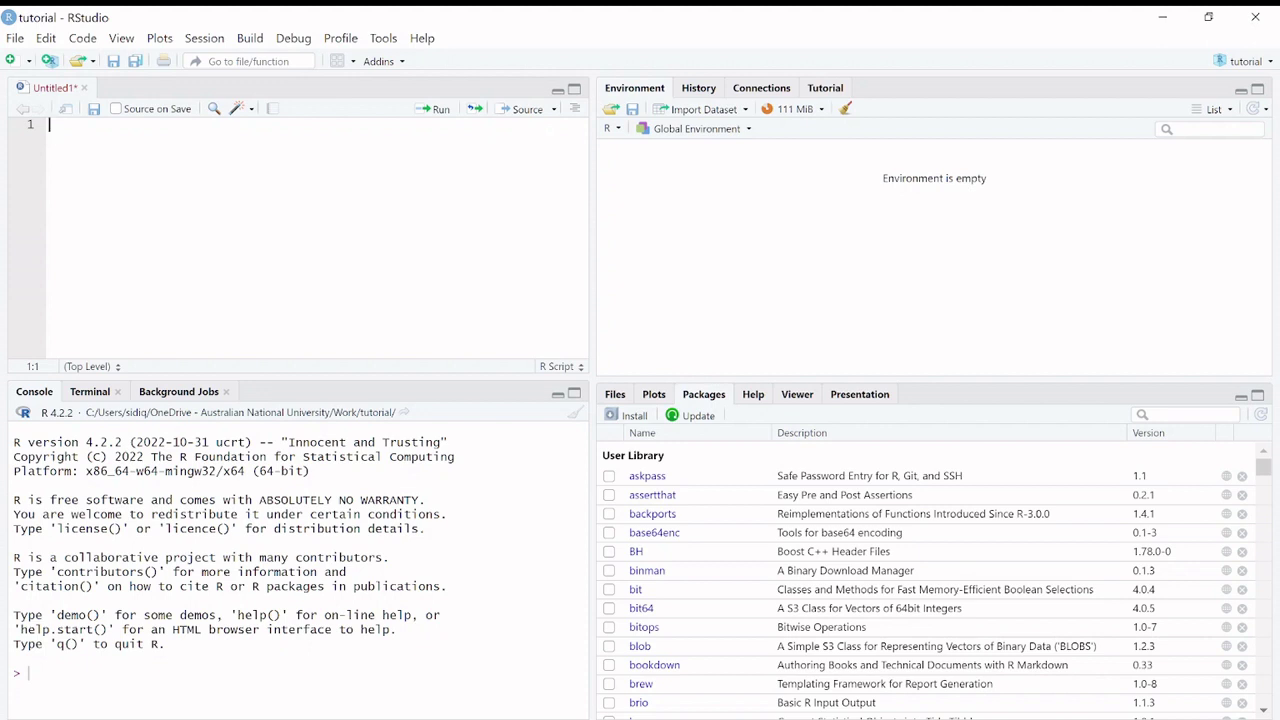
pyautogui.click(659, 396)
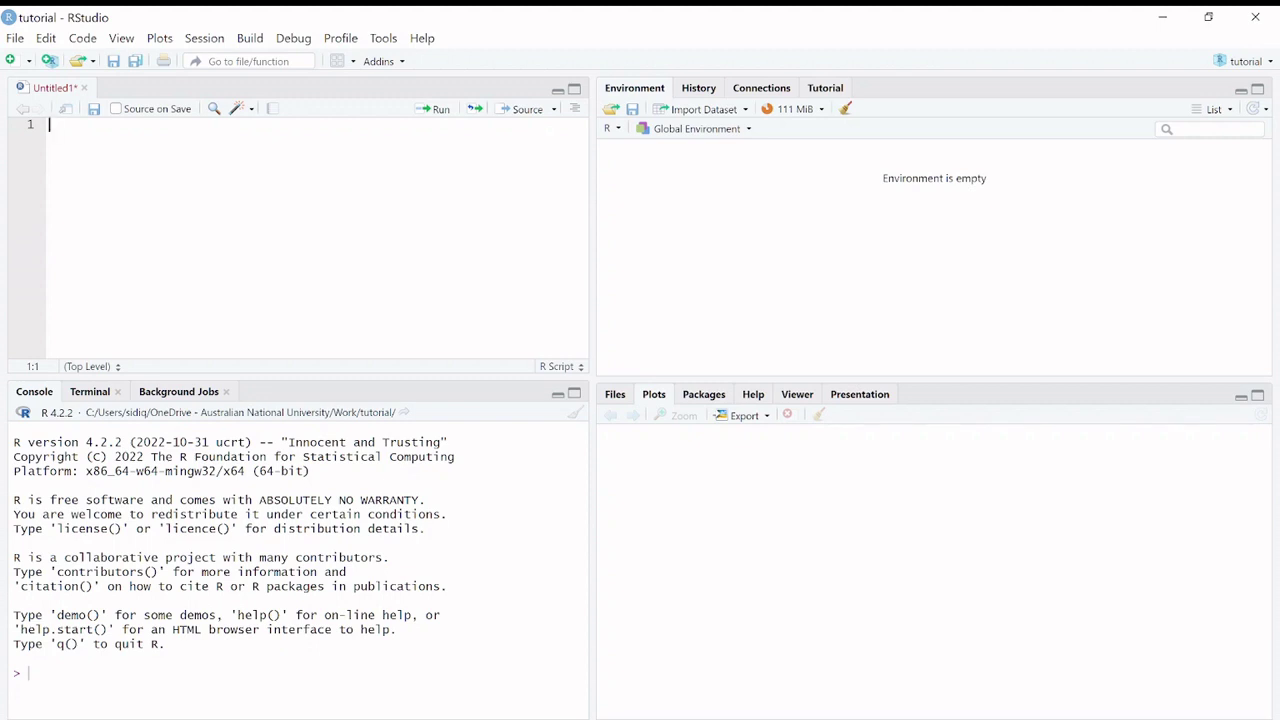
pyautogui.rightClick(323, 236)
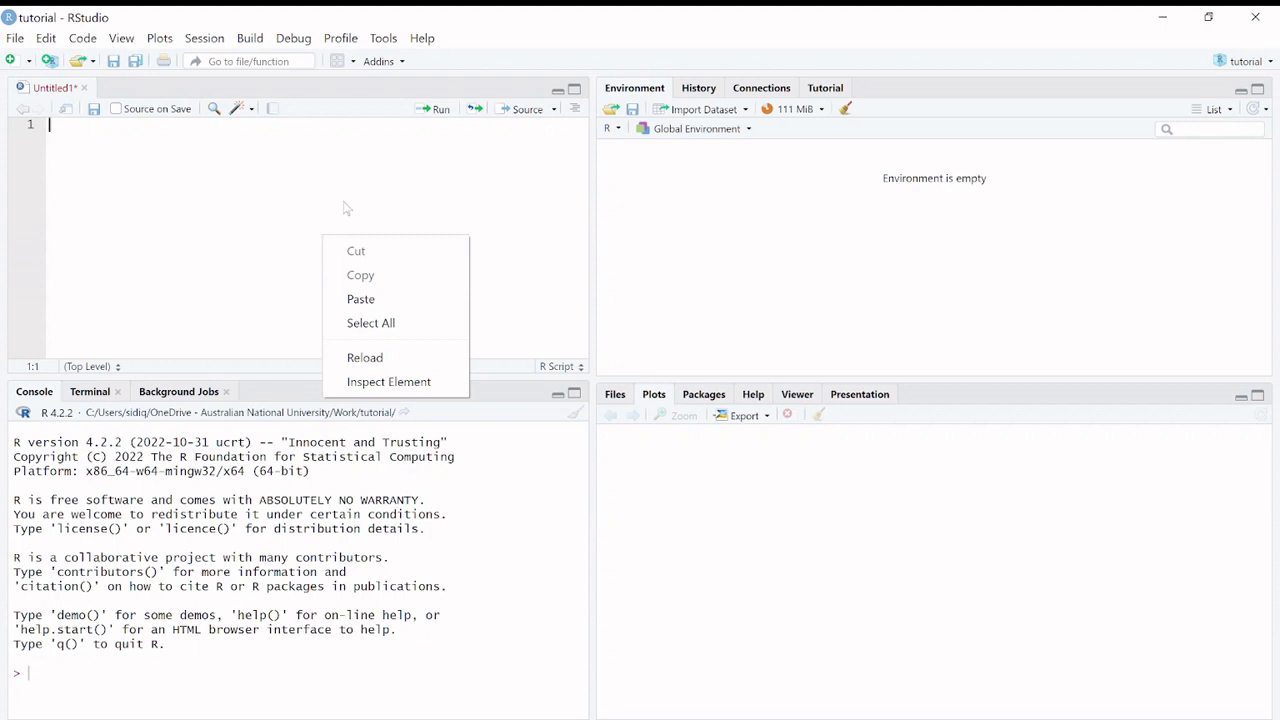
pyautogui.click(380, 155)
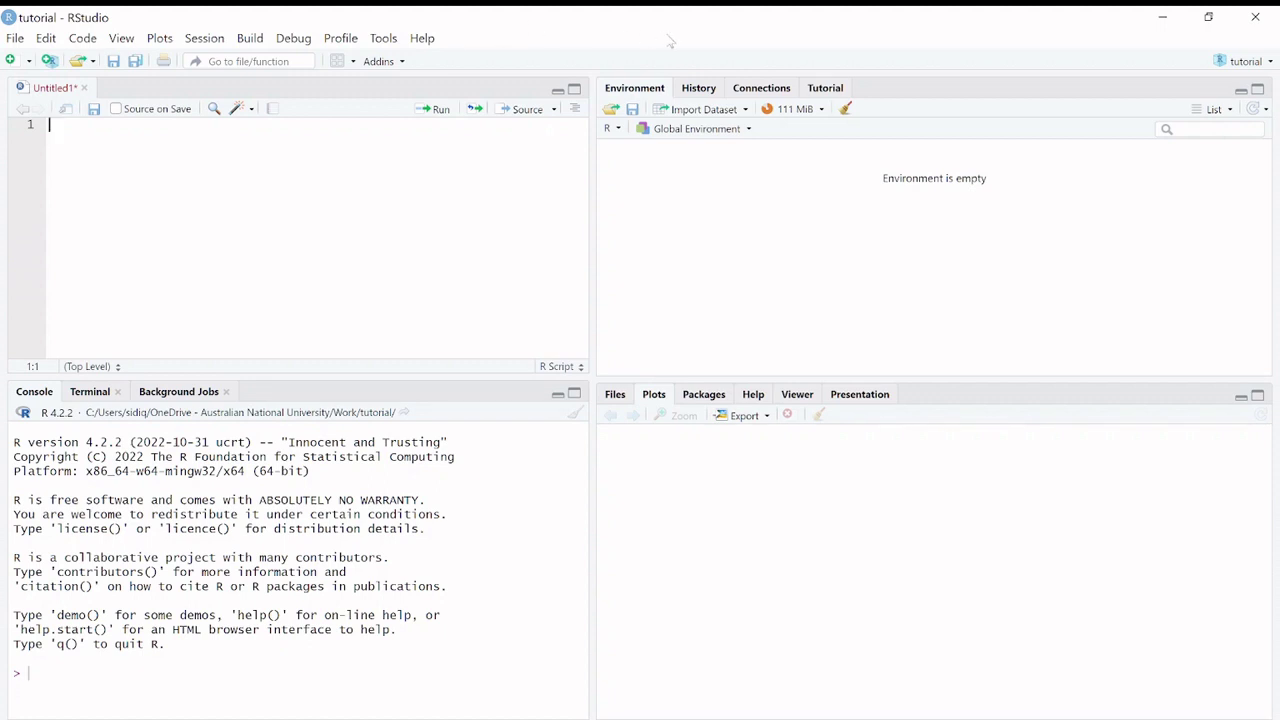
pyautogui.click(15, 38)
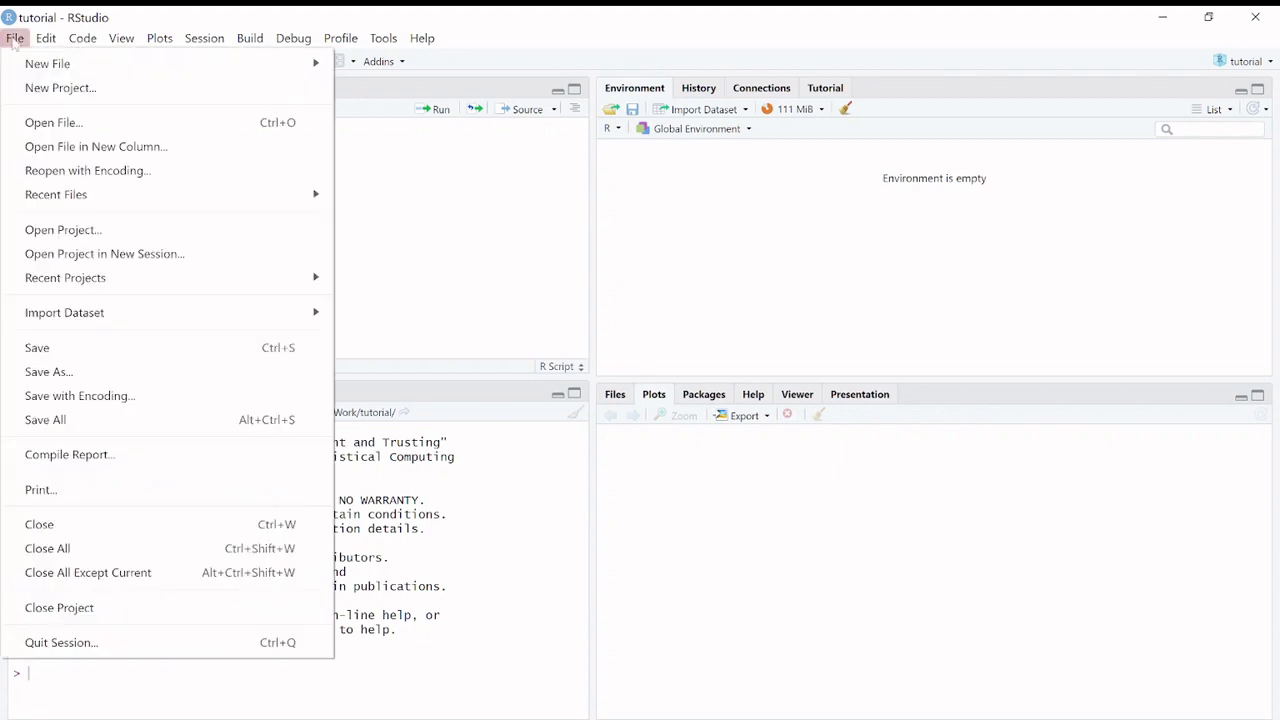
pyautogui.click(79, 38)
pyautogui.click(50, 38)
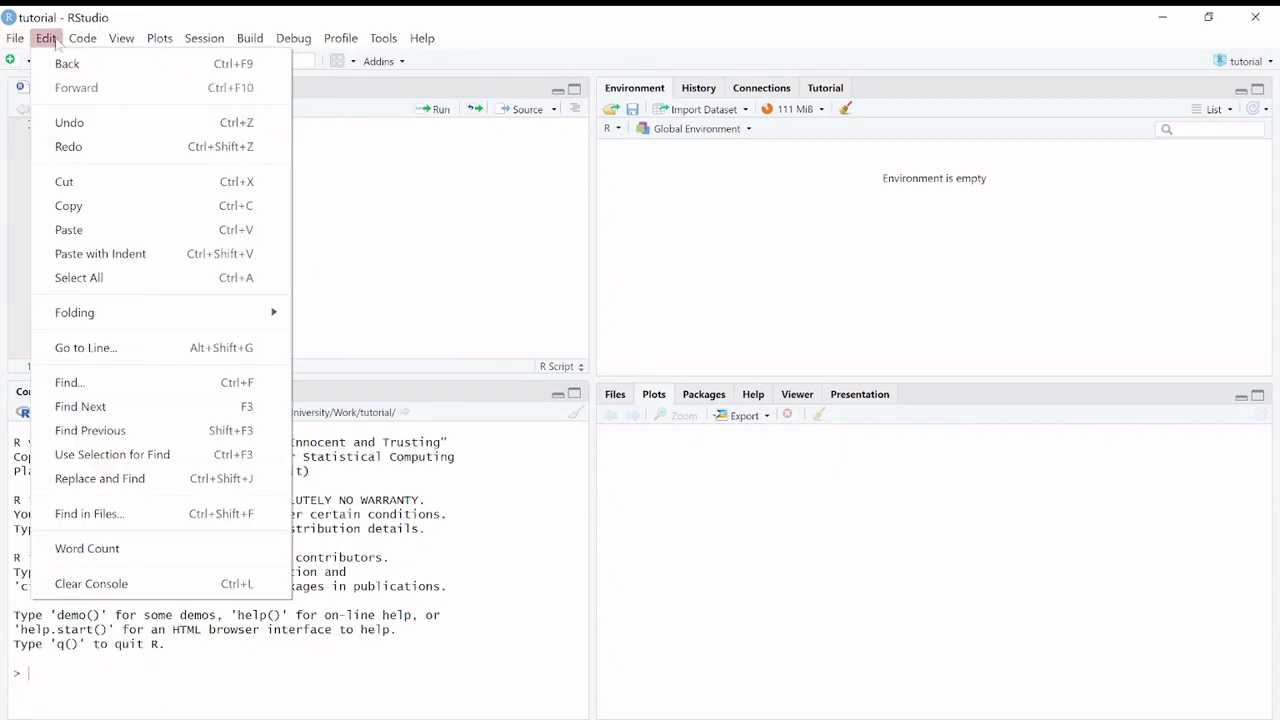
pyautogui.click(55, 40)
pyautogui.click(82, 38)
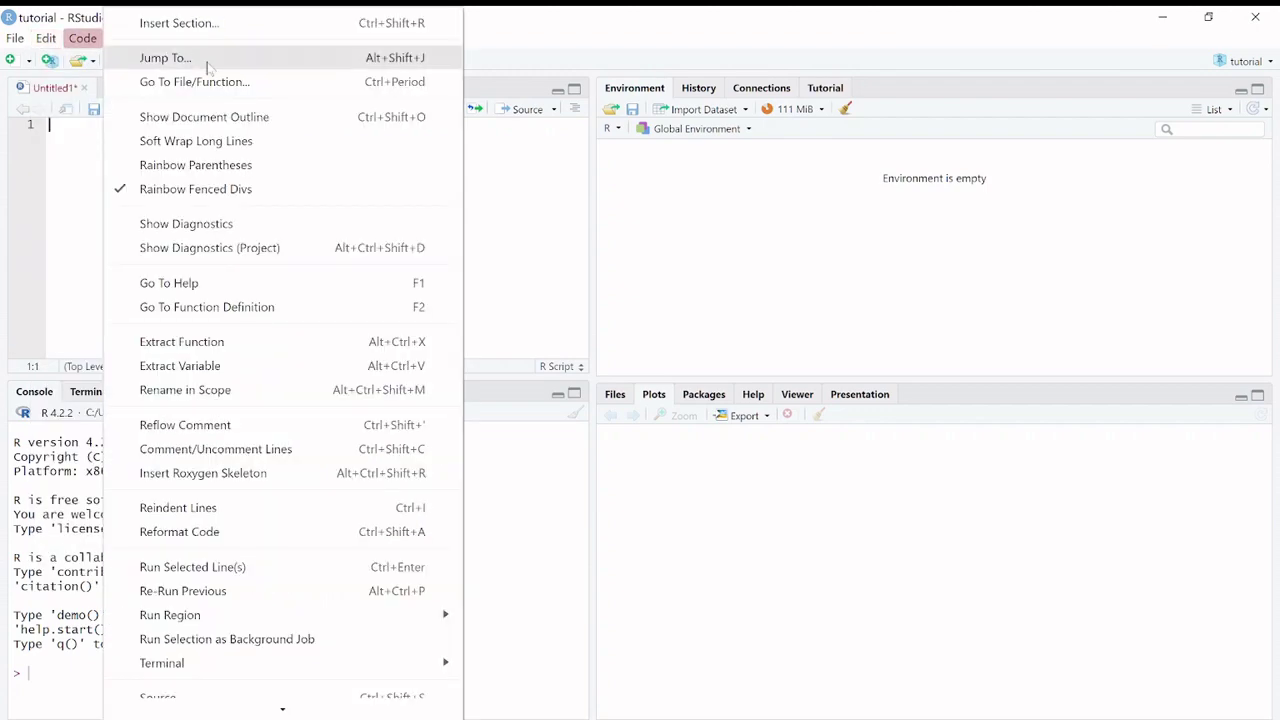
pyautogui.press('Escape')
pyautogui.click(586, 234)
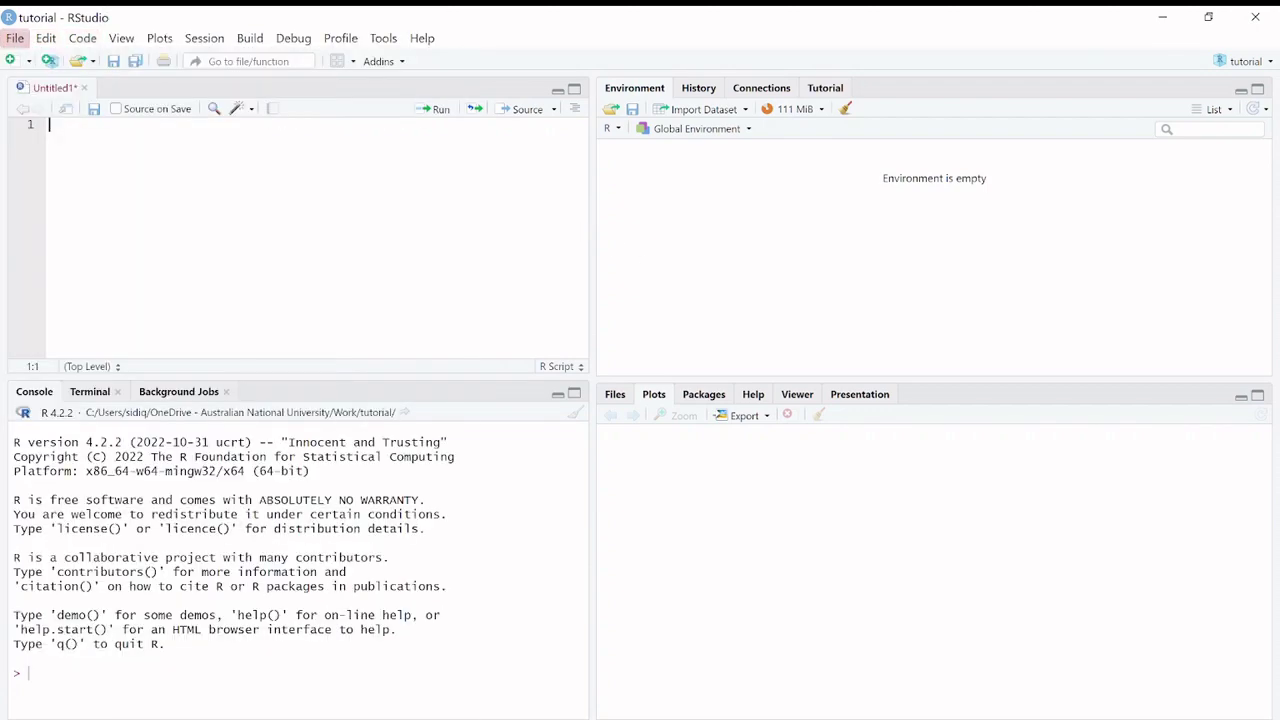
pyautogui.click(15, 38)
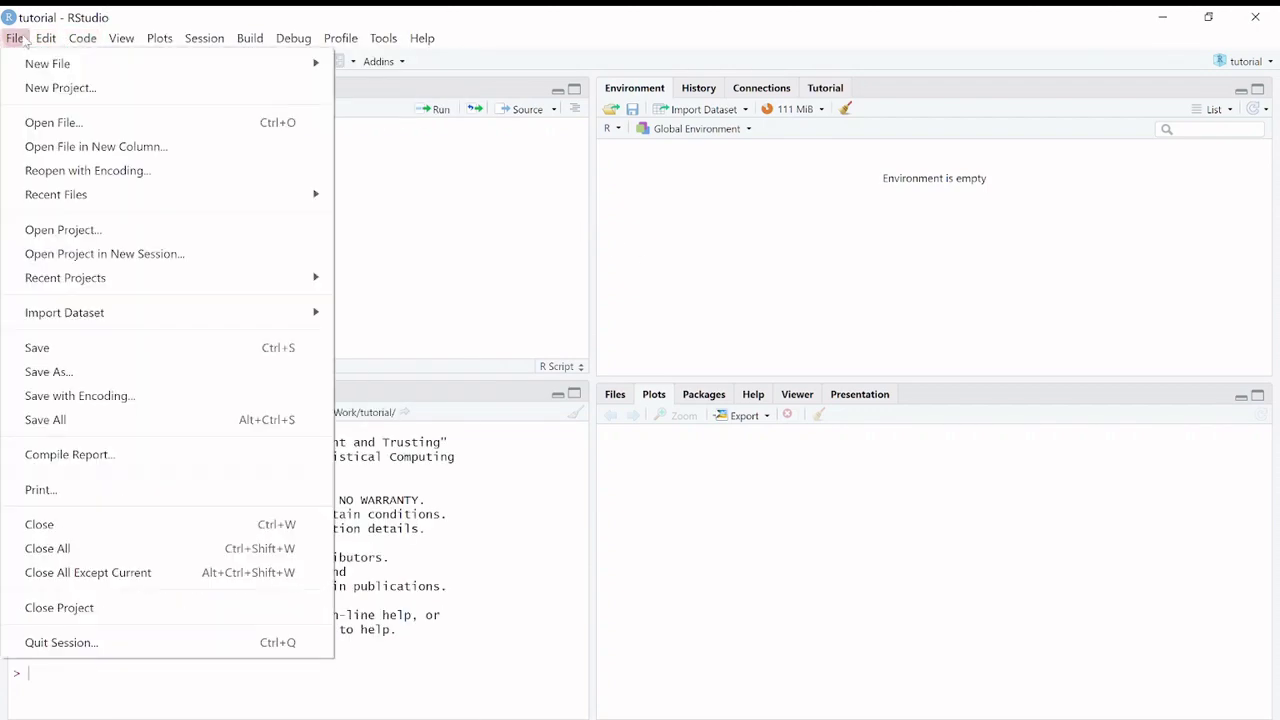
pyautogui.click(15, 38)
pyautogui.click(46, 38)
pyautogui.click(15, 38)
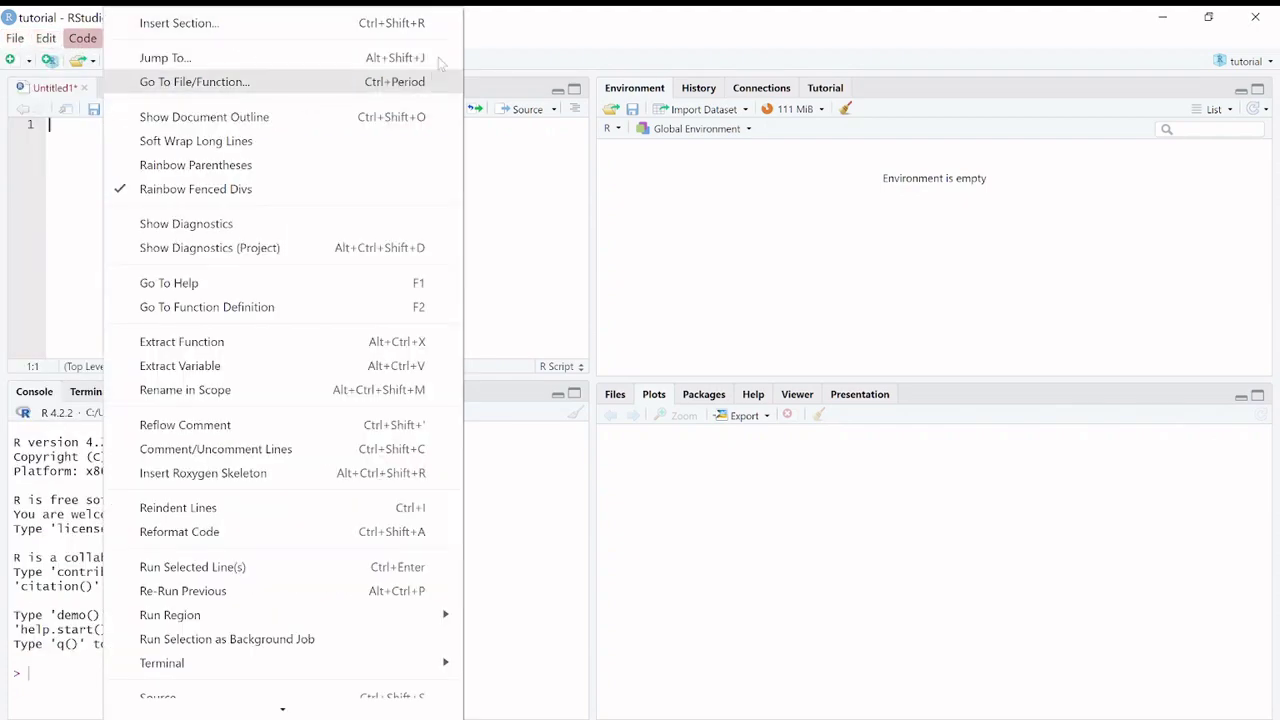
pyautogui.click(540, 27)
pyautogui.click(204, 38)
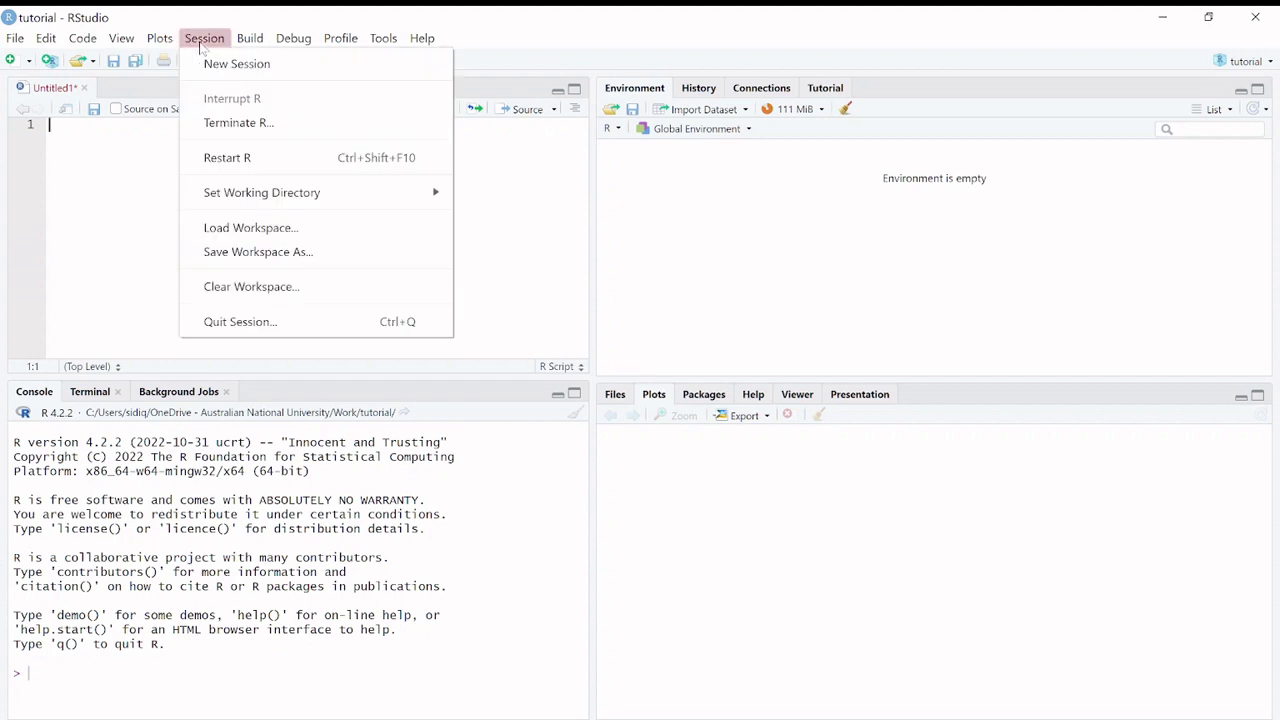
pyautogui.moveTo(293, 38)
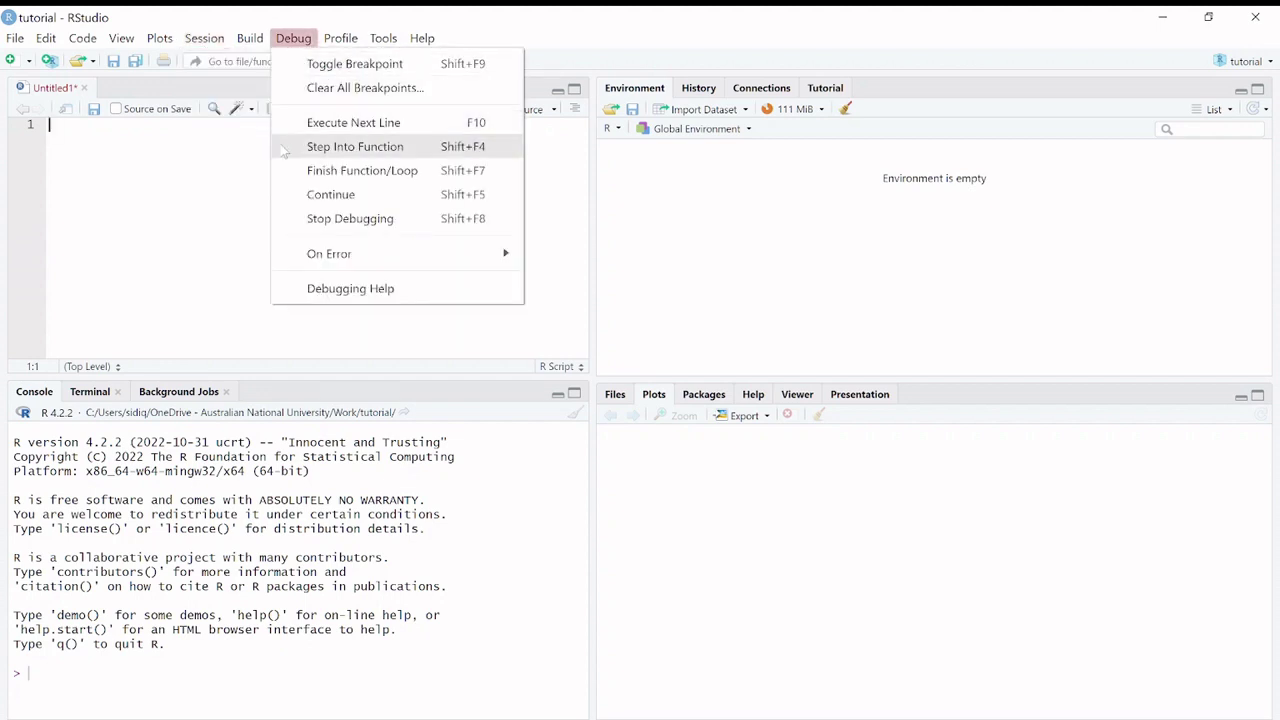
pyautogui.moveTo(204, 40)
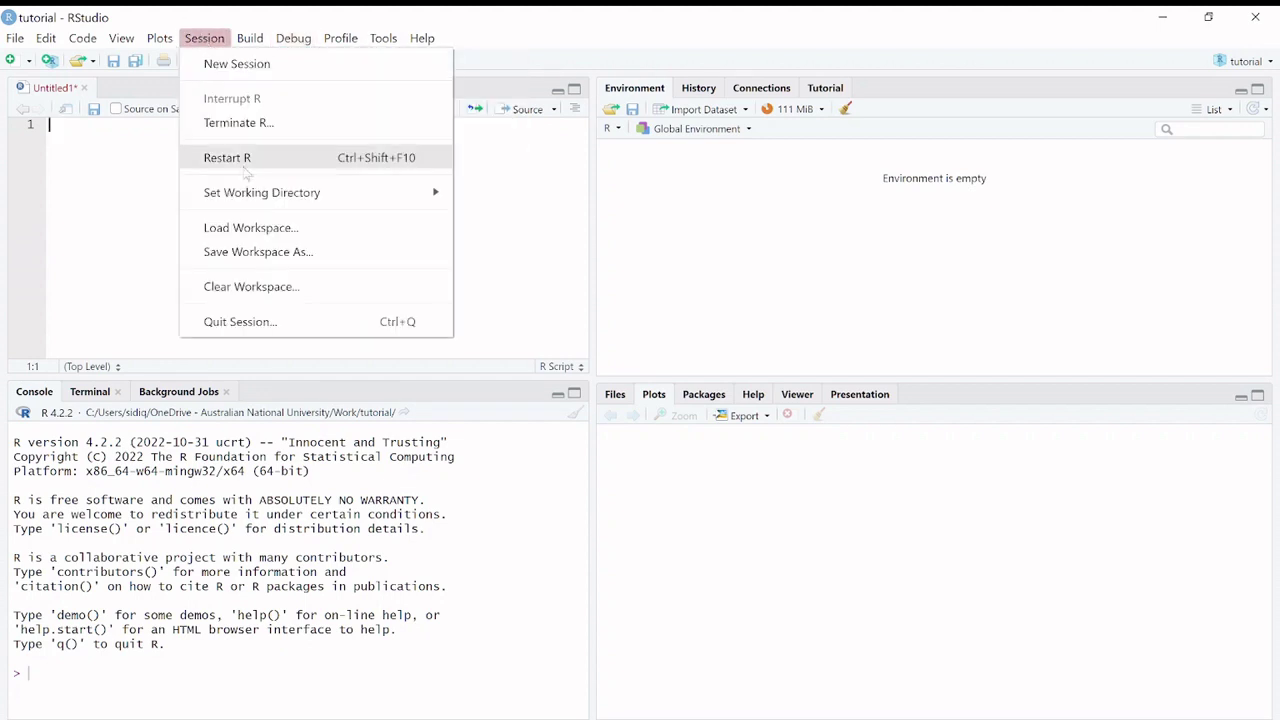
pyautogui.moveTo(388, 200)
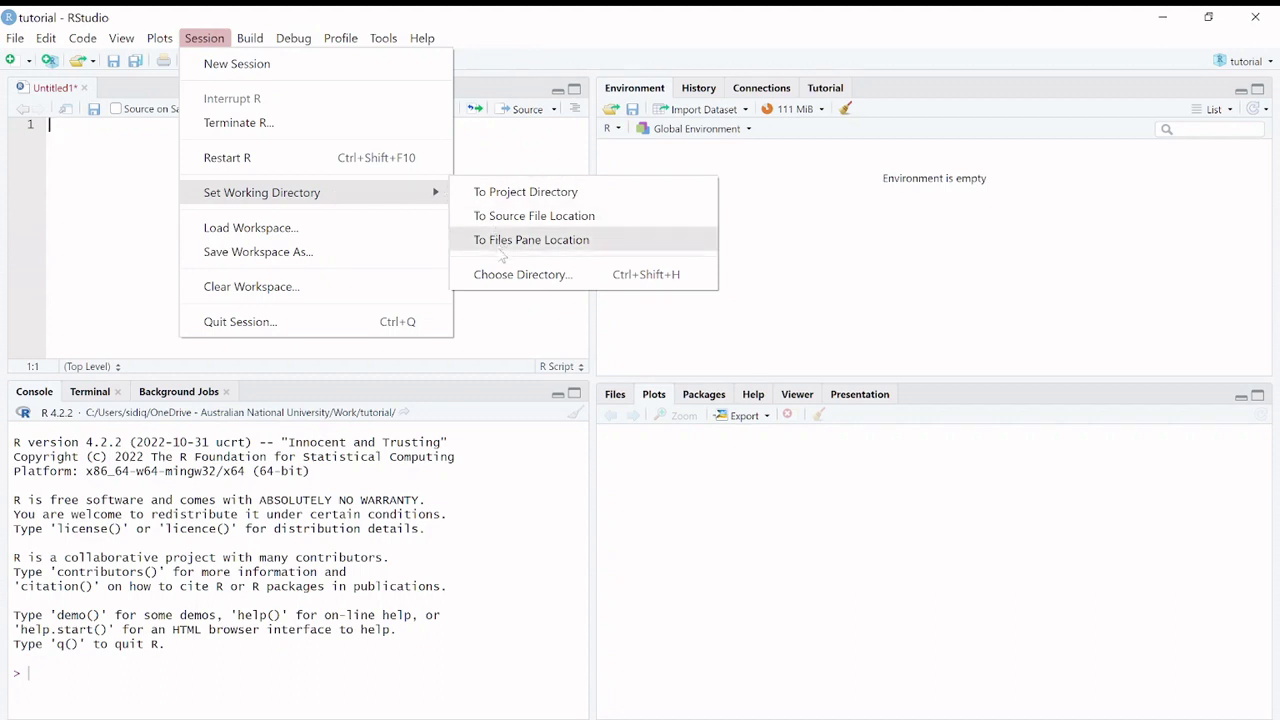
pyautogui.click(516, 316)
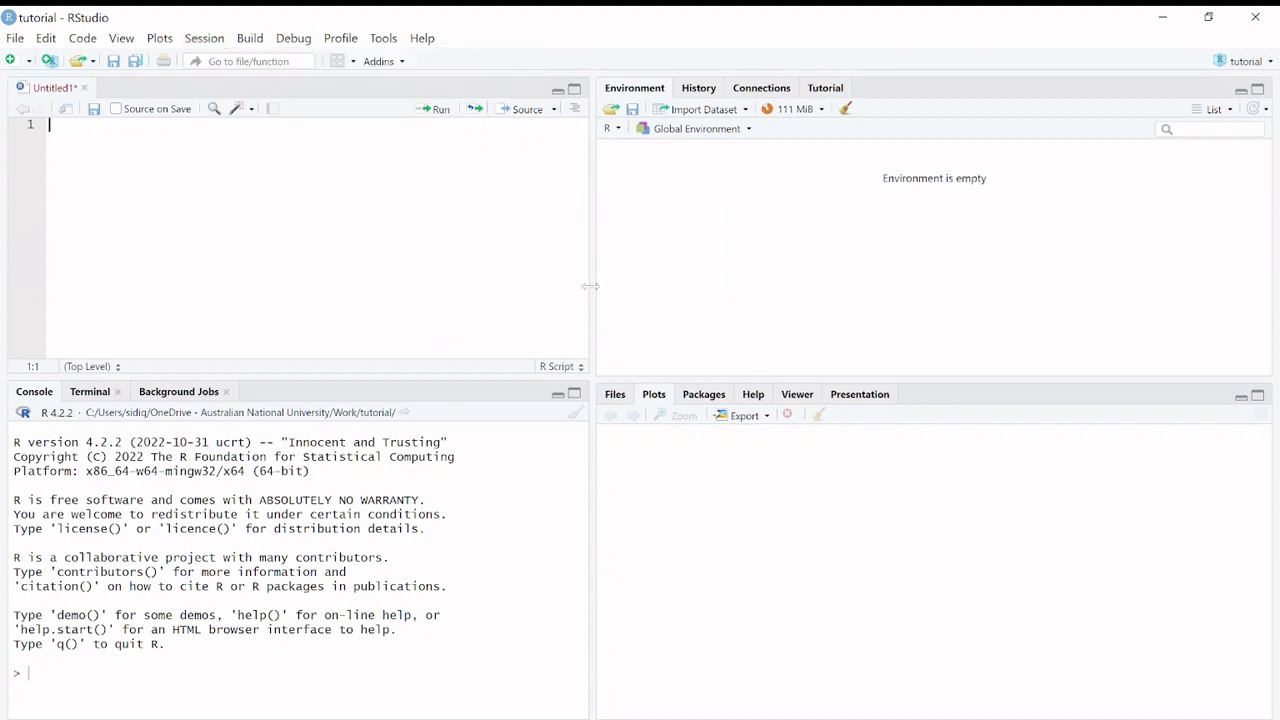
# Widen the source and console column to about half the window width
pyautogui.moveTo(595, 287); pyautogui.dragTo(636, 297)
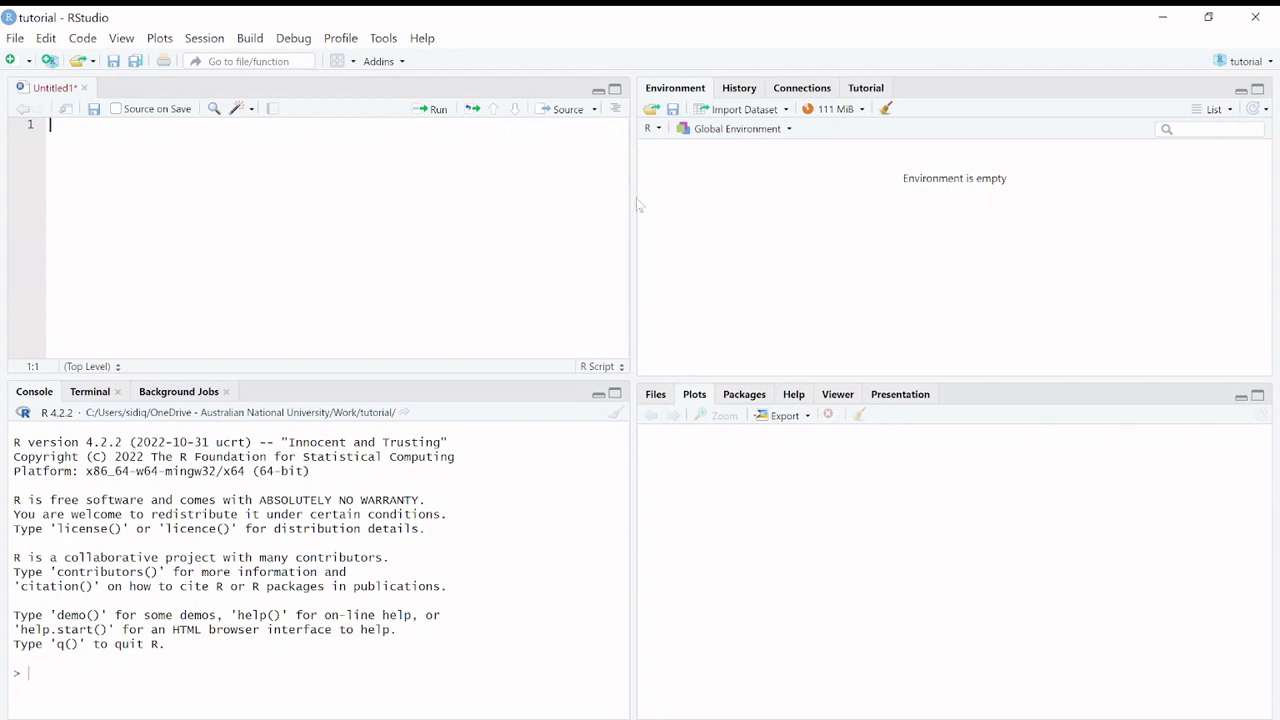
pyautogui.moveTo(631, 197)
pyautogui.mouseDown()
pyautogui.moveTo(646, 198)
pyautogui.moveTo(627, 203)
pyautogui.mouseUp()
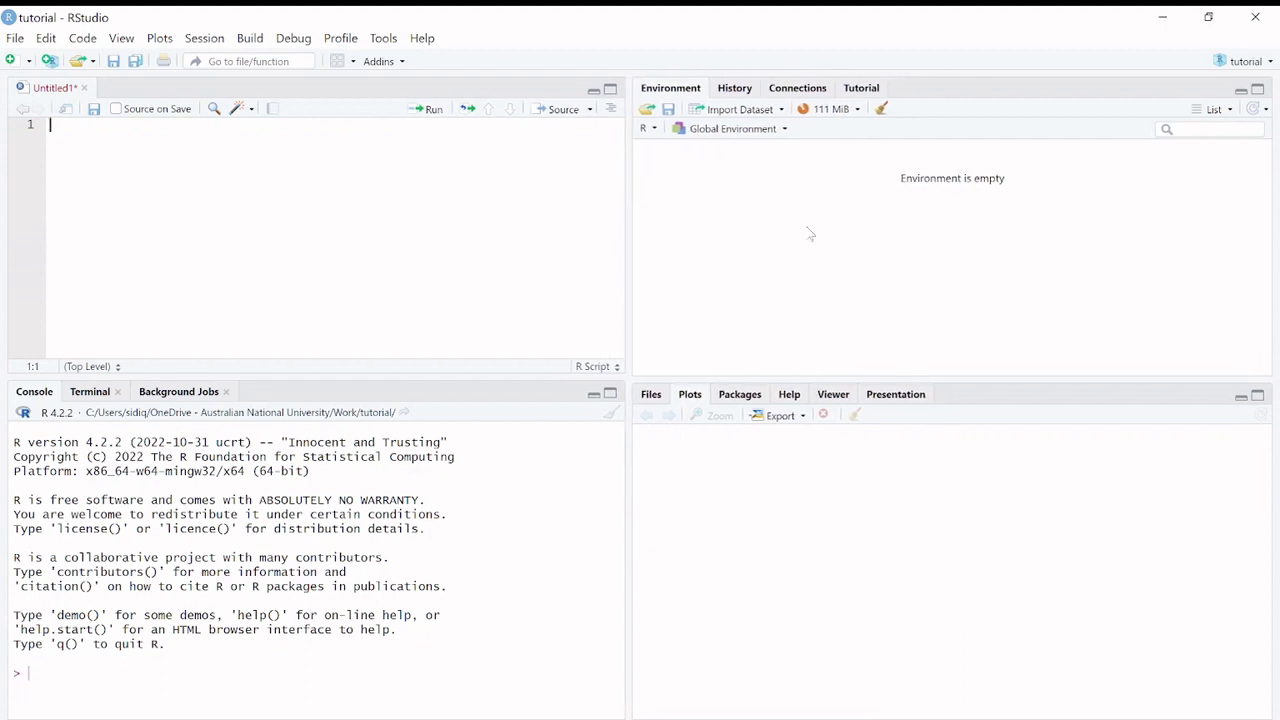